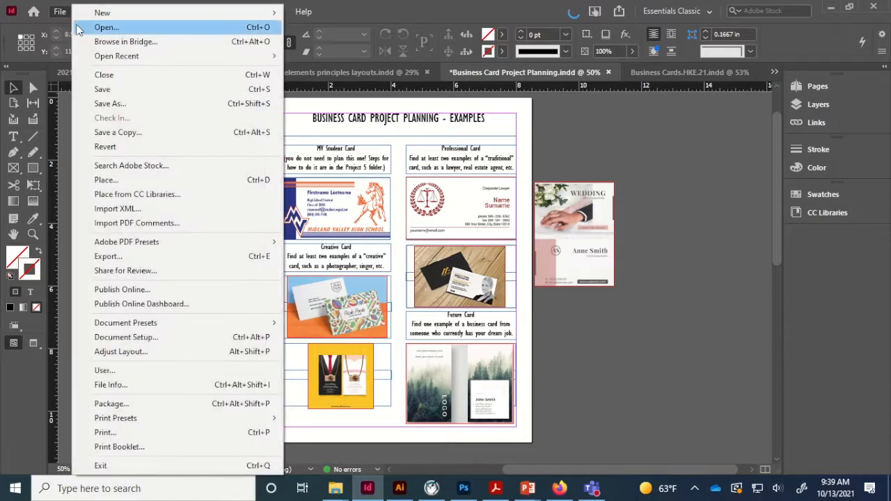
- Create a new 8.5 × 11 in letter-size document with units set to inches
click(302, 14)
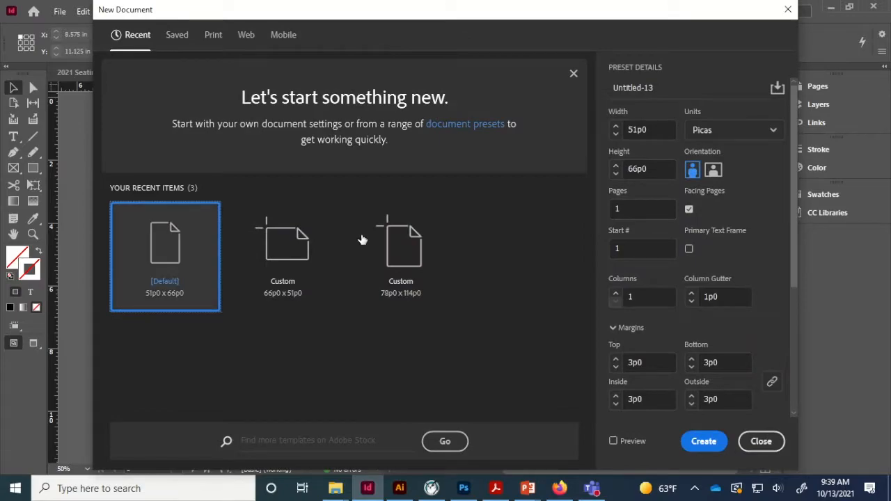
click(734, 133)
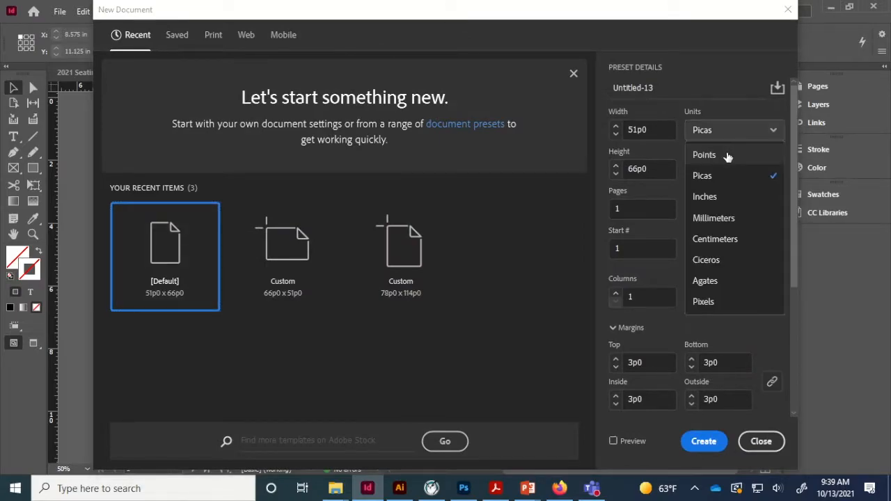
click(721, 197)
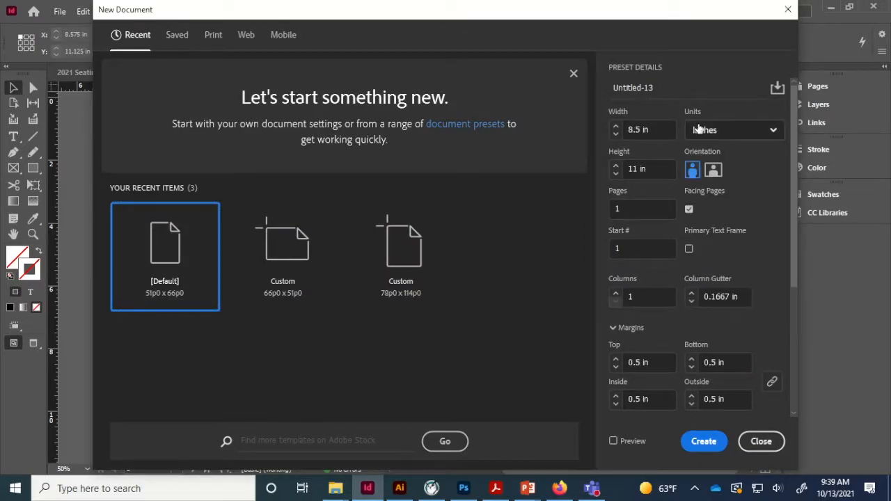
click(704, 442)
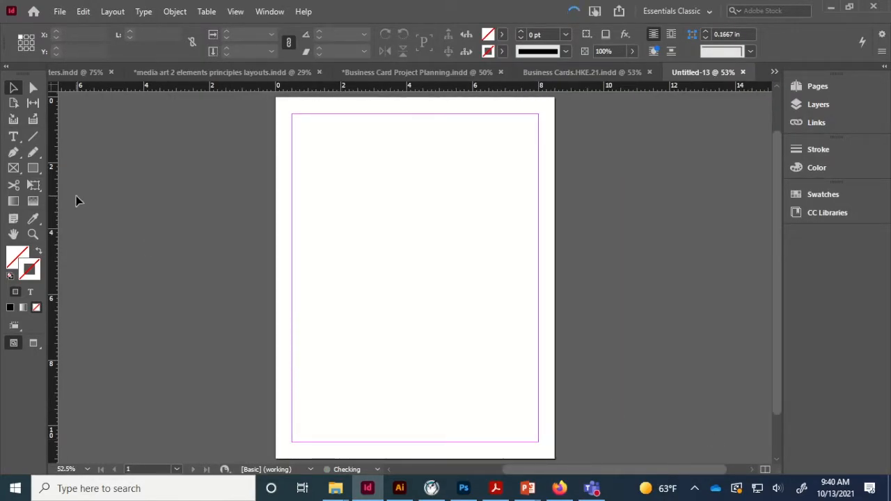
- Paste the business card photo and set it down beside the page
key(ctrl+v)
drag(373, 218, 579, 220)
click(393, 273)
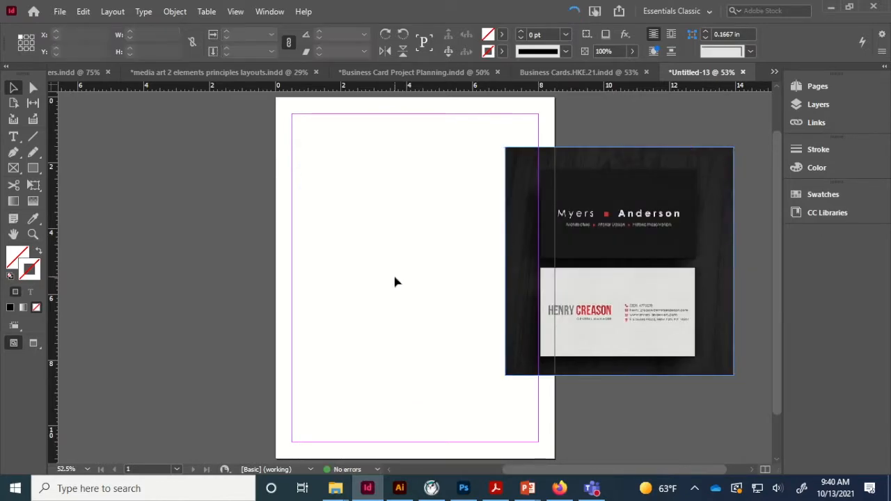
- Draw a 3.5 × 2 in rectangle with a black stroke
click(34, 174)
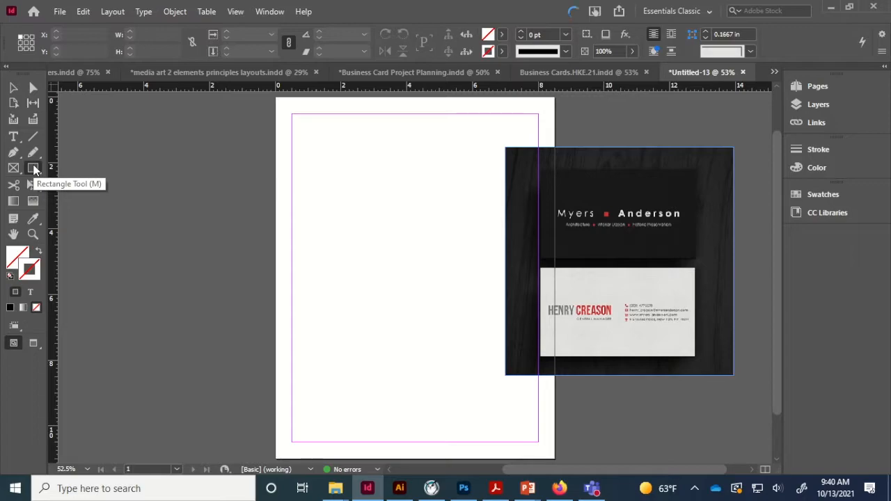
click(334, 174)
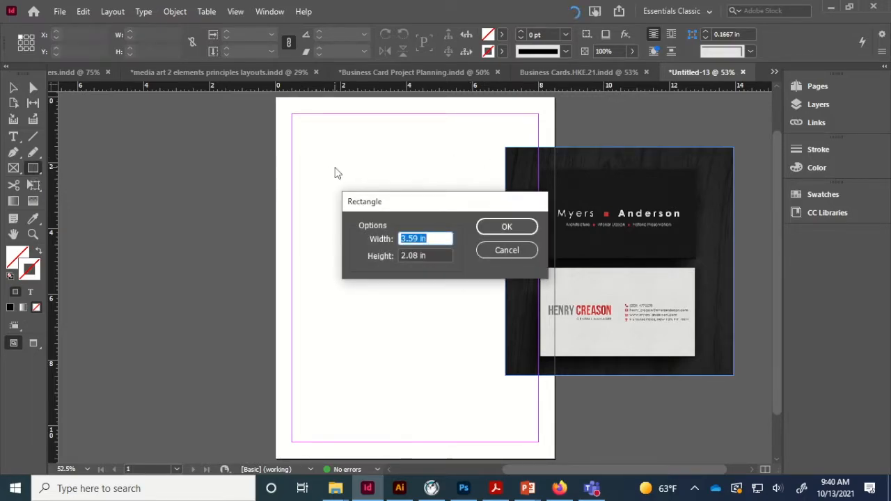
text(3.5)
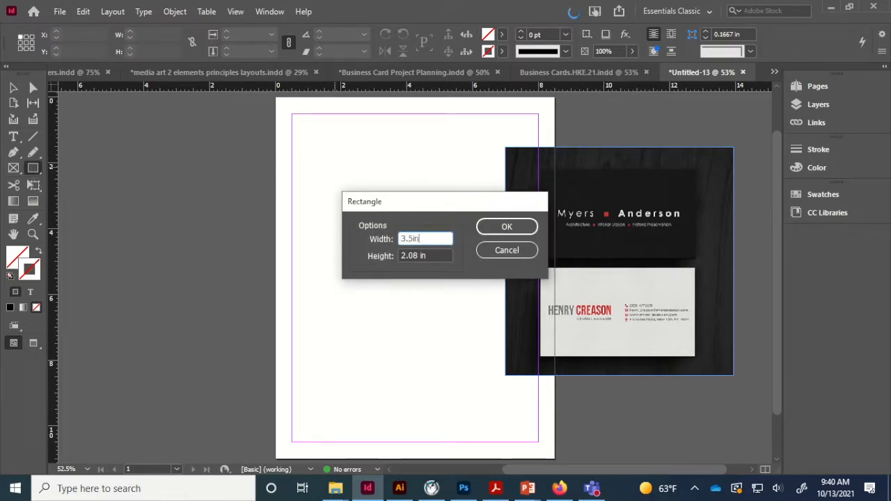
key(Tab)
text(2)
key(Return)
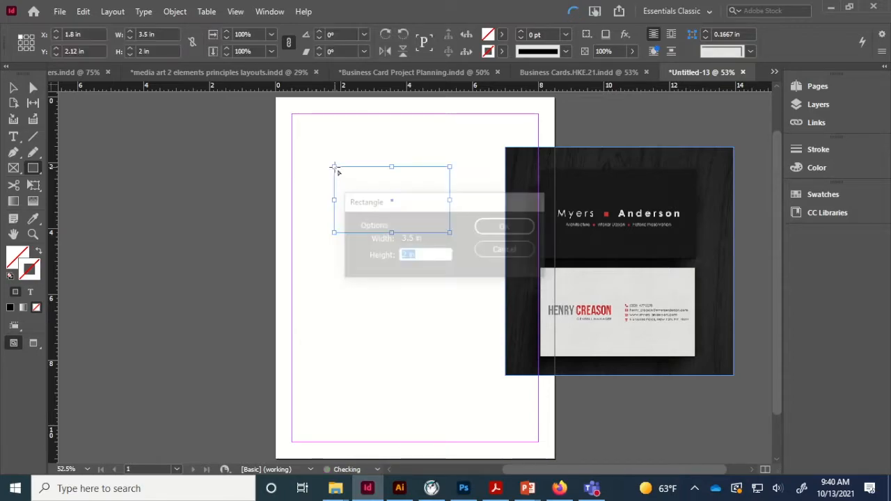
click(10, 308)
- Move the rectangle down and left, and bring the business card photo onto the page
click(13, 87)
click(353, 331)
drag(450, 219, 442, 277)
drag(668, 308, 508, 321)
- Shrink the business card photo to about 5.13 in to fit the upper page
key(ctrl+equal)
drag(571, 431, 536, 397)
drag(504, 342, 510, 360)
drag(540, 414, 522, 396)
drag(505, 357, 511, 373)
drag(527, 155, 512, 169)
click(577, 298)
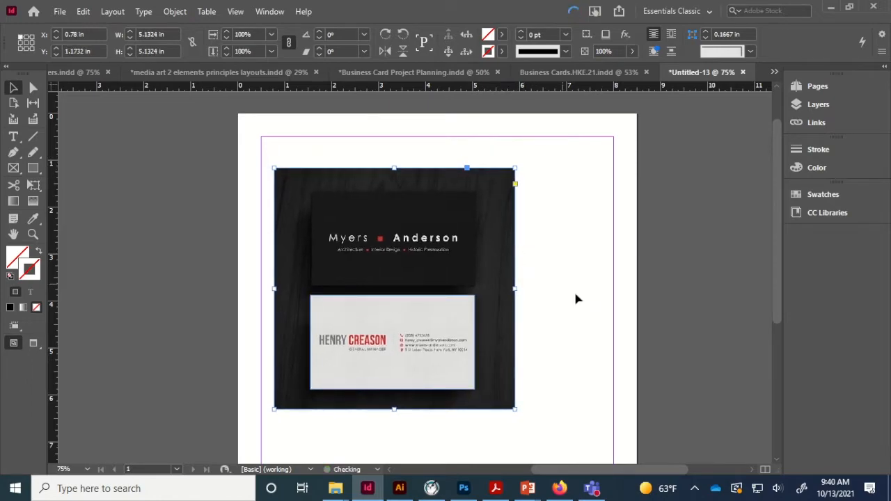
key(ctrl+equal)
key(ctrl+equal)
key(ctrl+equal)
- Add Layer 2 and type the new person's name in a text frame over the card's original name
click(811, 103)
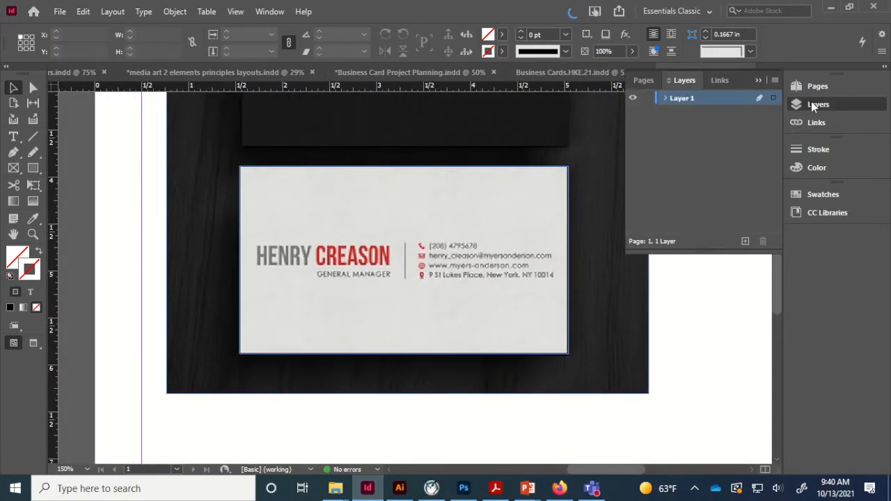
click(745, 241)
click(17, 138)
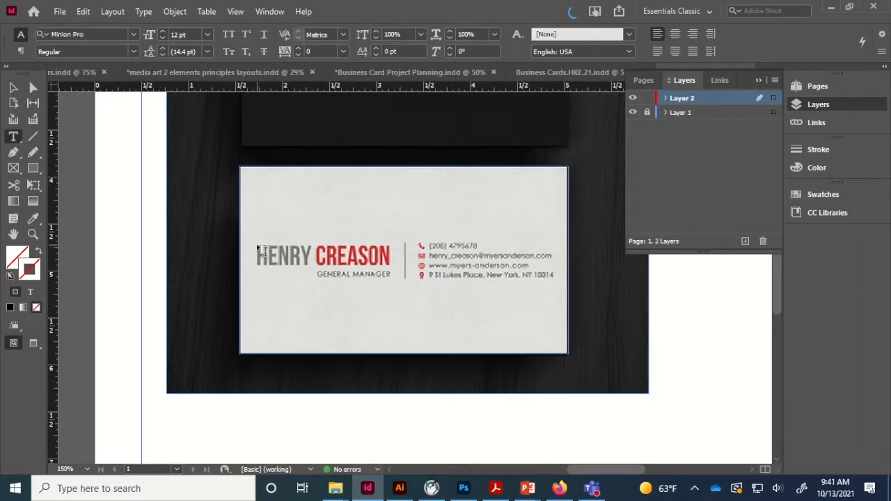
drag(258, 245, 397, 273)
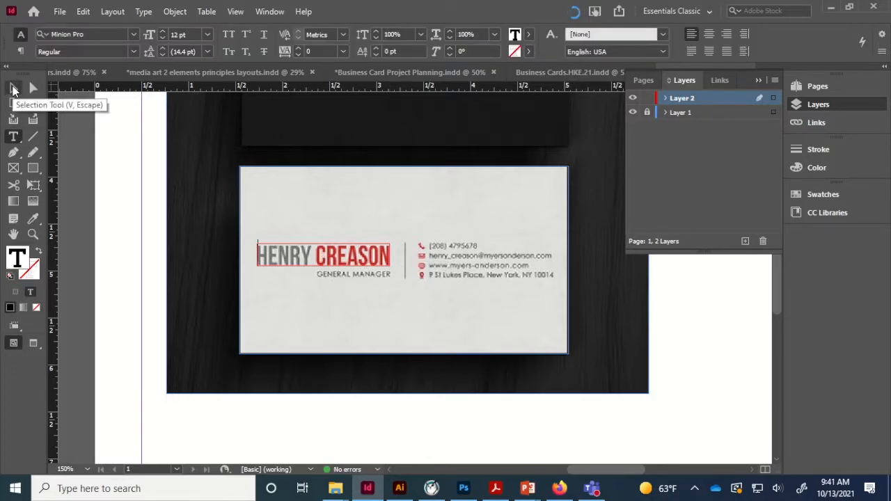
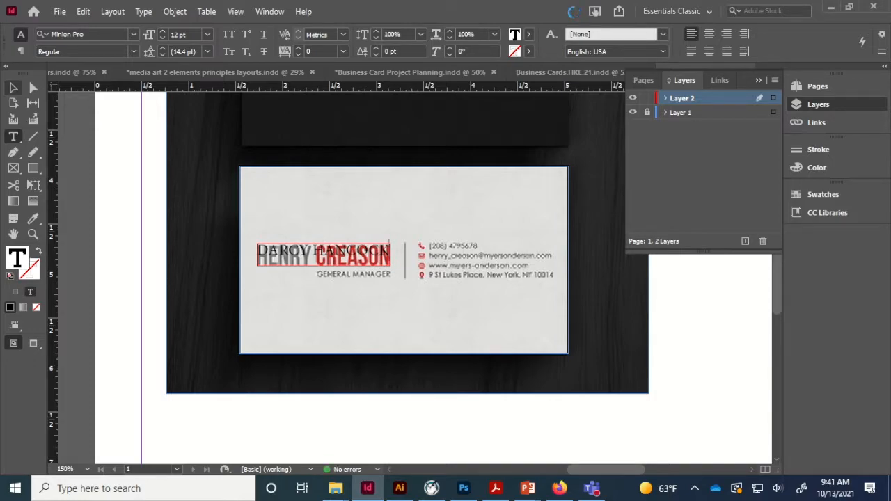
triple_click(335, 245)
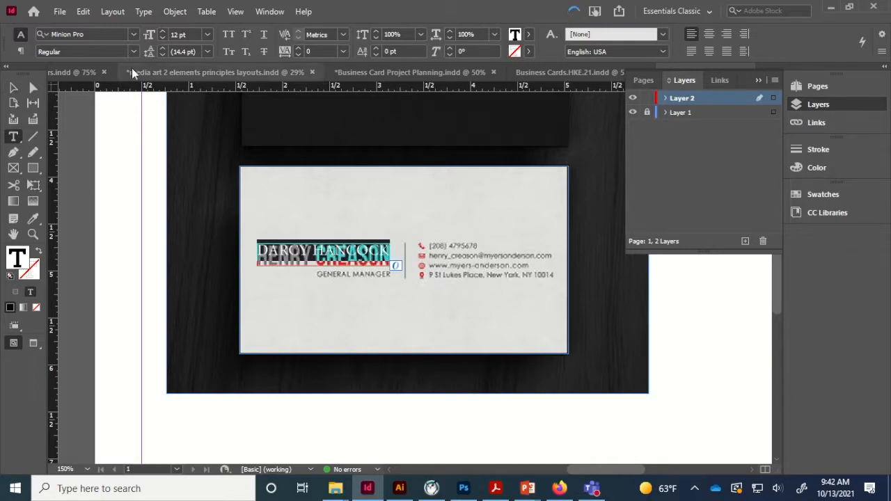
- Change the typed name's font from Minion Pro to Tw Cen MT Condensed
click(135, 34)
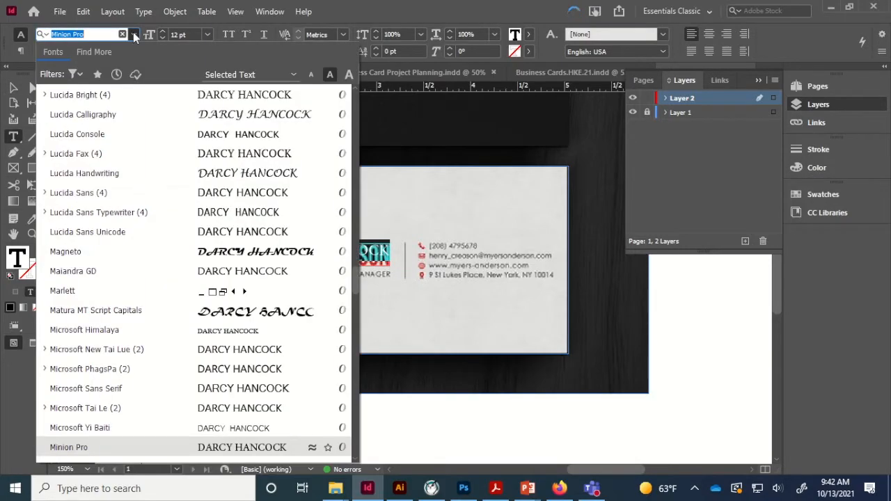
scroll(245, 416, down, 7)
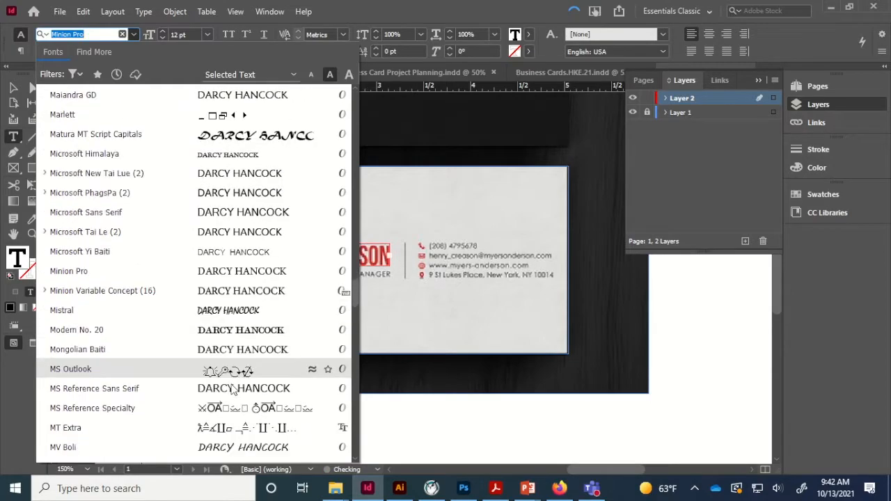
scroll(240, 313, down, 3)
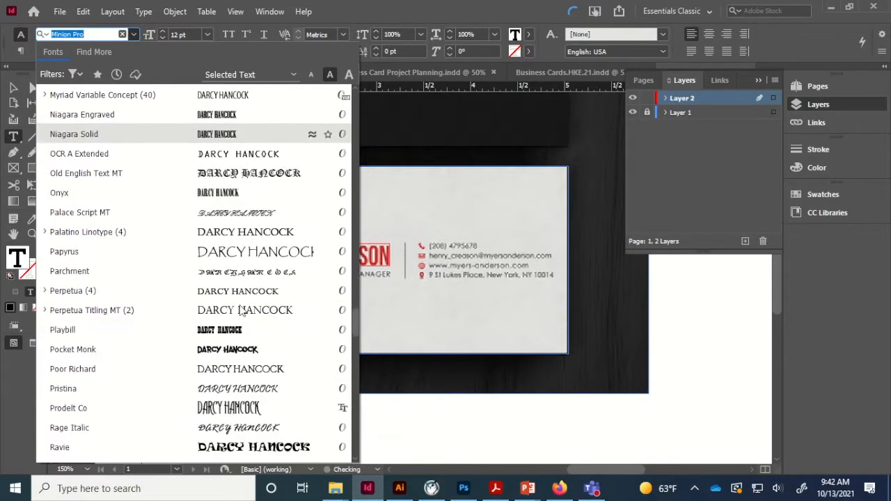
scroll(242, 311, down, 5)
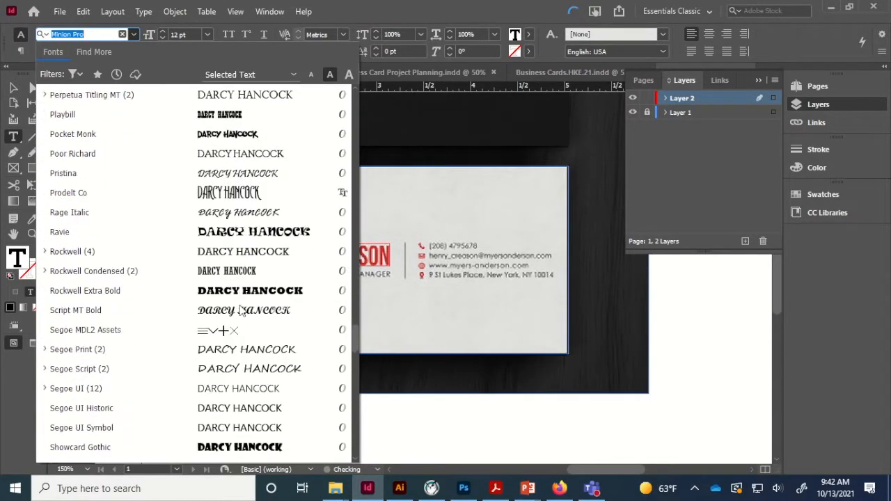
scroll(240, 310, down, 5)
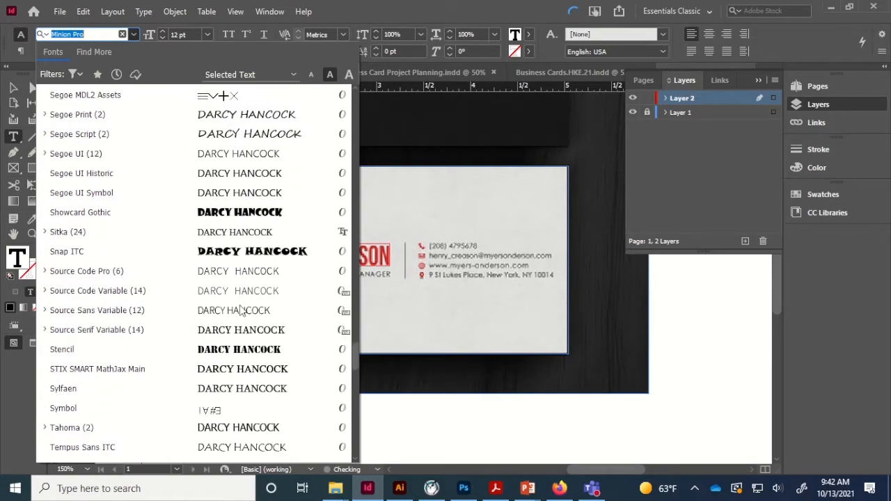
scroll(239, 305, down, 4)
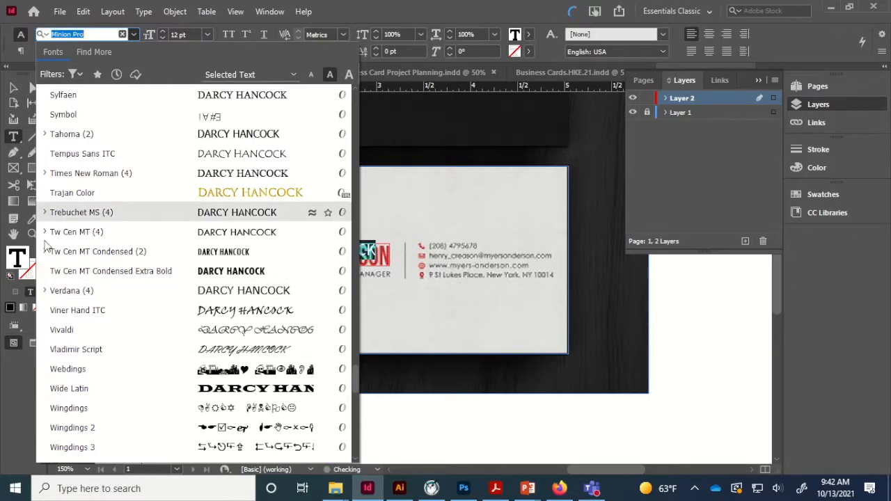
click(113, 254)
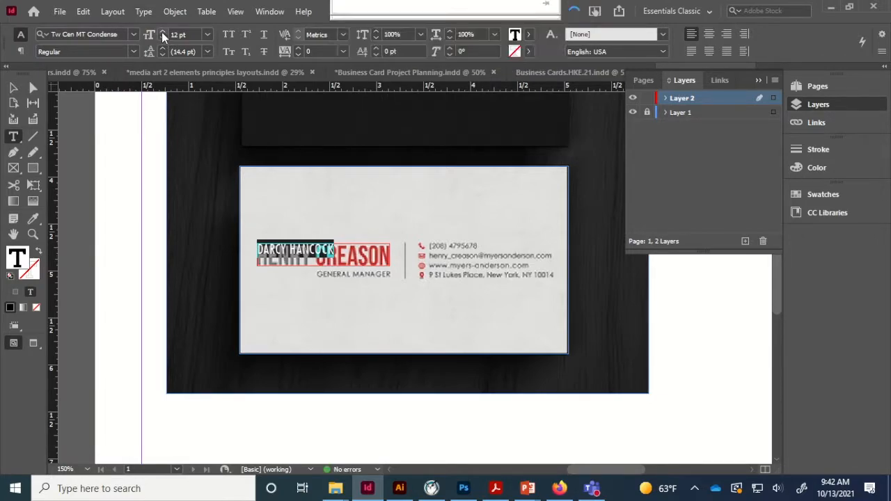
- Enlarge the name six font-size steps and stretch its frame to show the full name
click(161, 32)
click(162, 32)
click(161, 32)
click(161, 32)
click(161, 32)
click(162, 32)
click(161, 32)
click(162, 32)
click(162, 32)
click(15, 89)
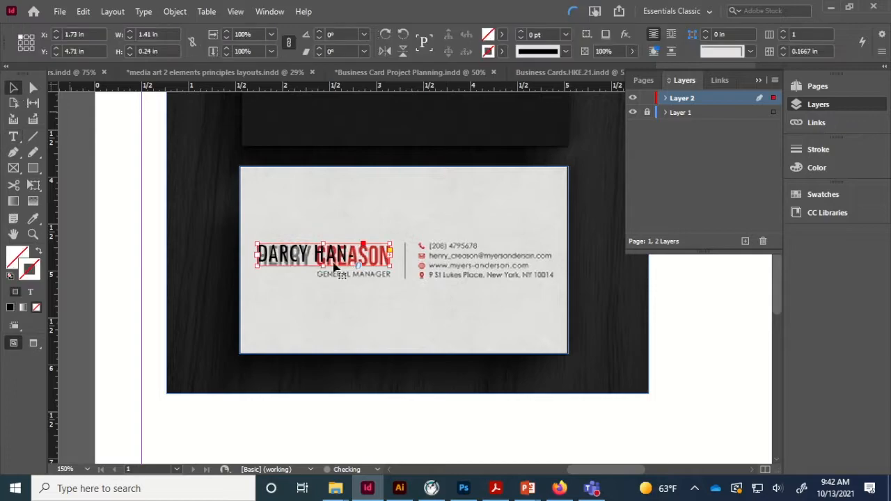
drag(394, 269, 400, 272)
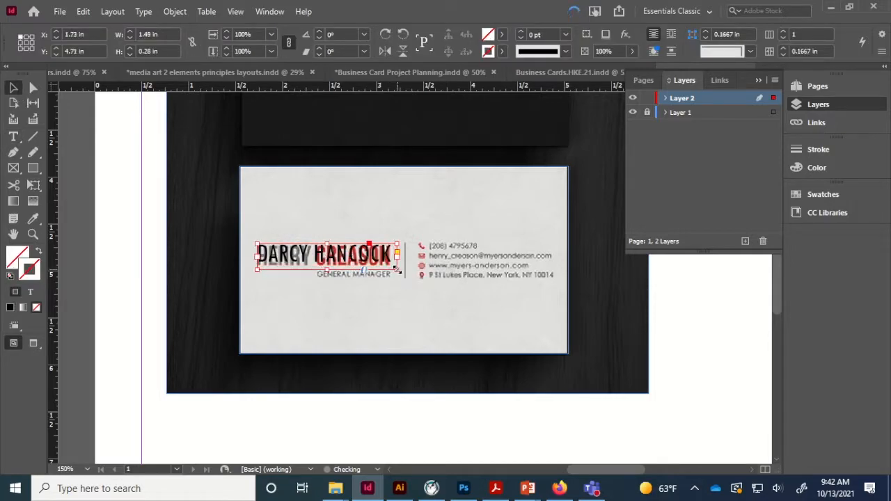
key(Down)
key(Down)
key(Down)
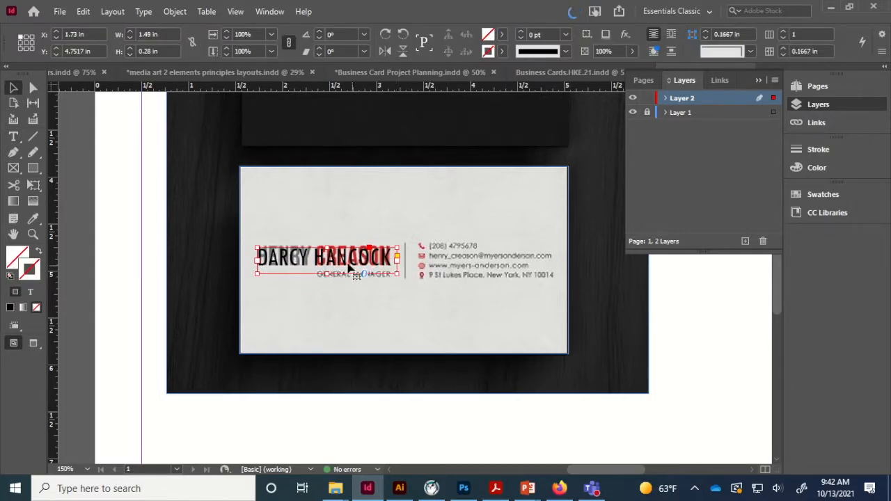
- Right-align the name and make it bold
triple_click(338, 256)
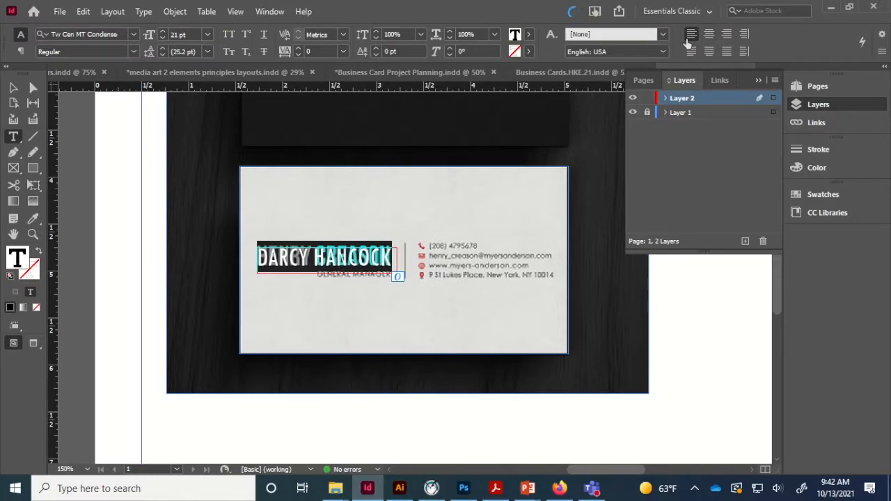
click(726, 34)
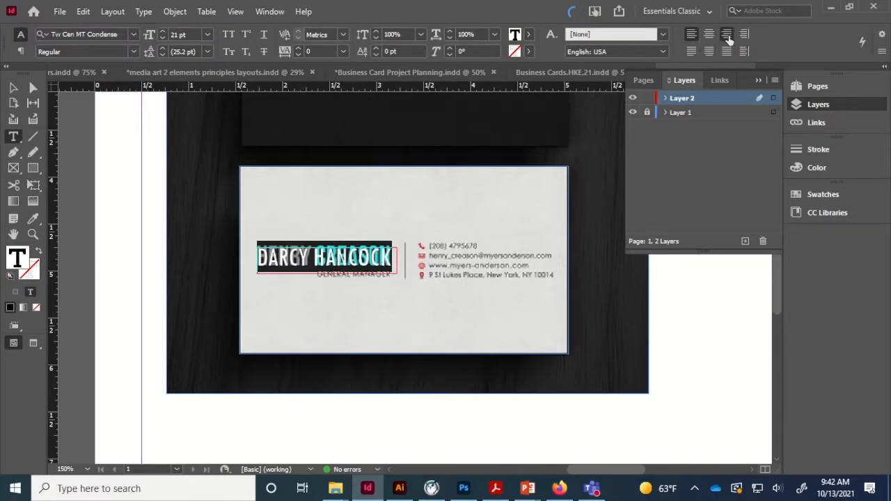
click(133, 52)
click(119, 78)
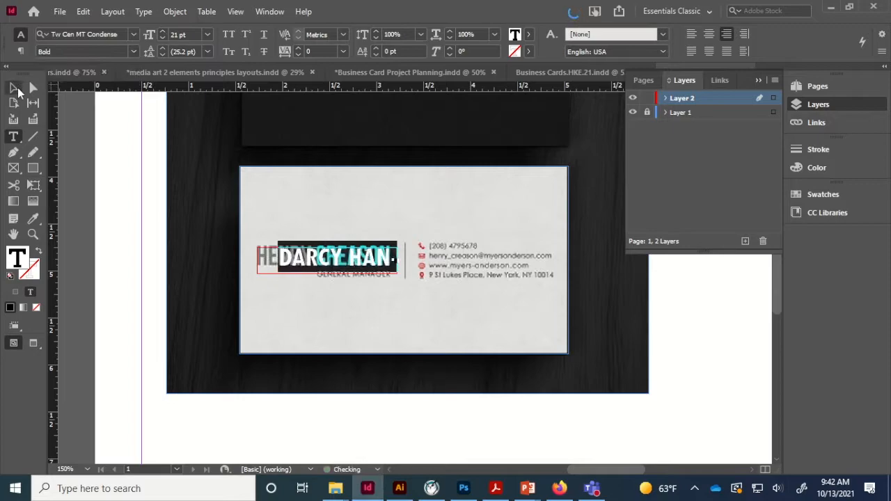
- Widen the name frame to 1.9344 × 0.3247 in and nudge it left over the original name
click(17, 88)
key(shift+Left)
key(Left)
key(Left)
key(Left)
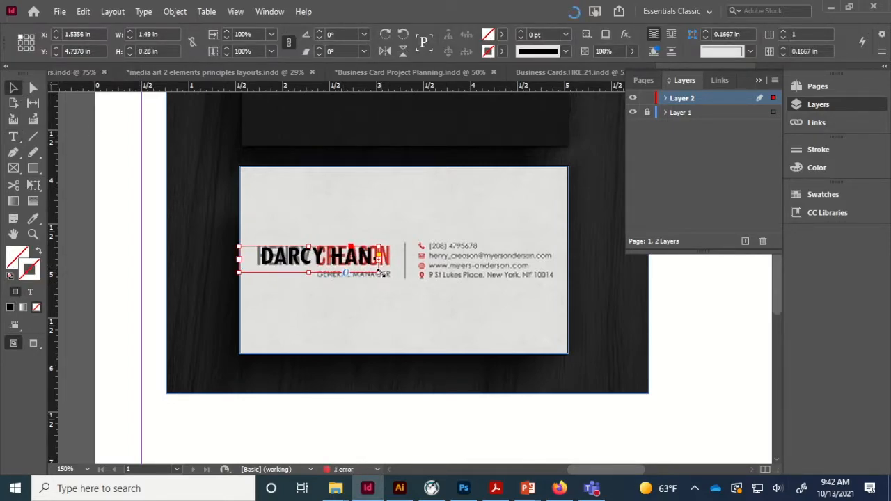
drag(379, 271, 418, 279)
key(Left)
key(Left)
key(Left)
key(Left)
key(Left)
key(Left)
key(Left)
key(Left)
key(Left)
key(Left)
key(Left)
key(Left)
key(Left)
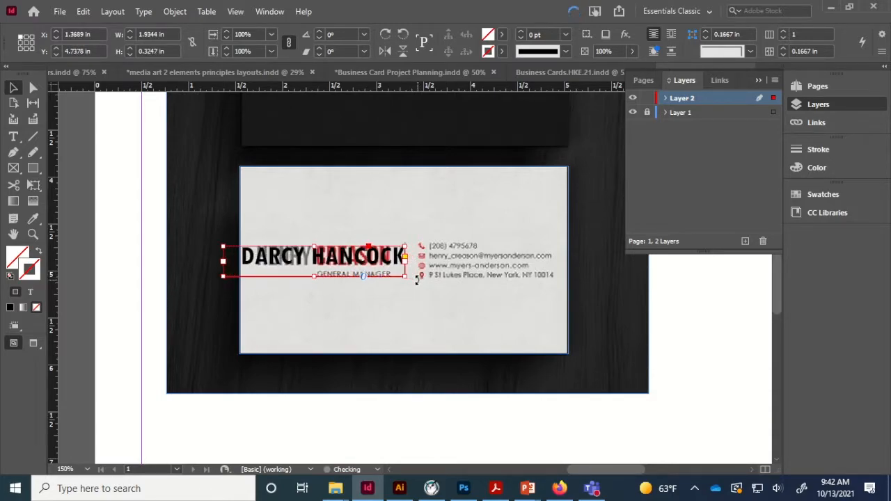
key(Down)
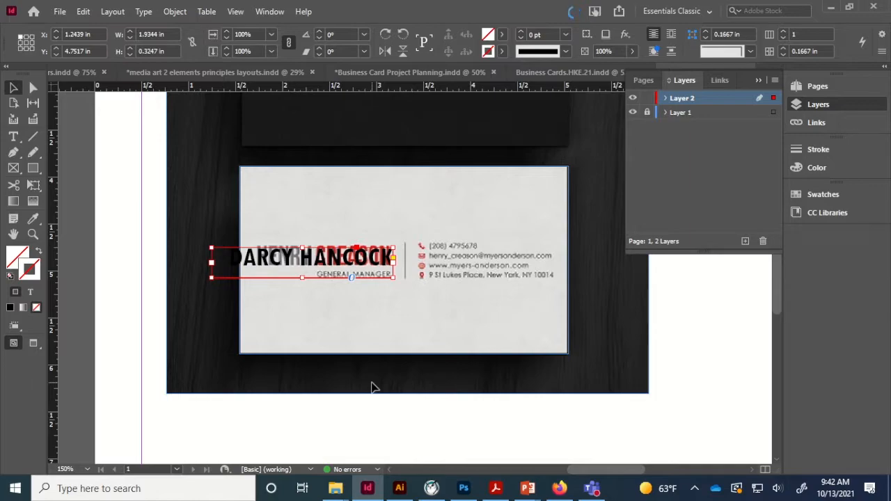
- Select the name text and apply the Bahnschrift font family
double_click(277, 258)
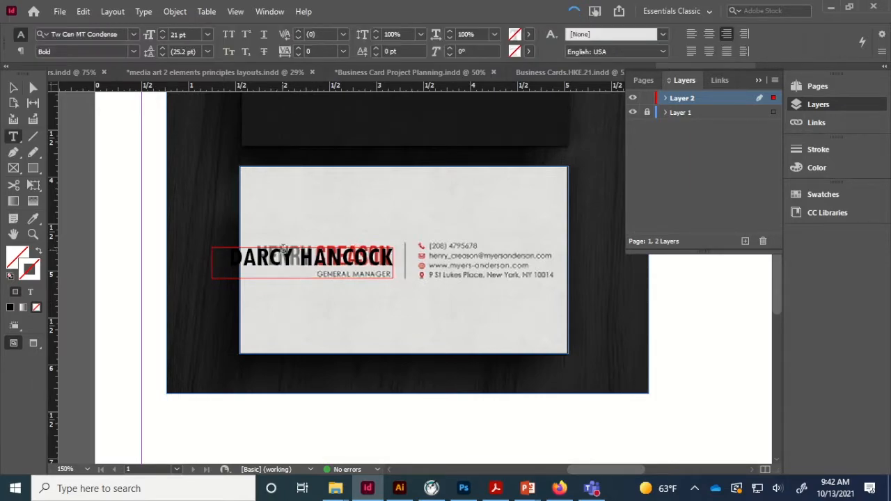
key(ctrl+a)
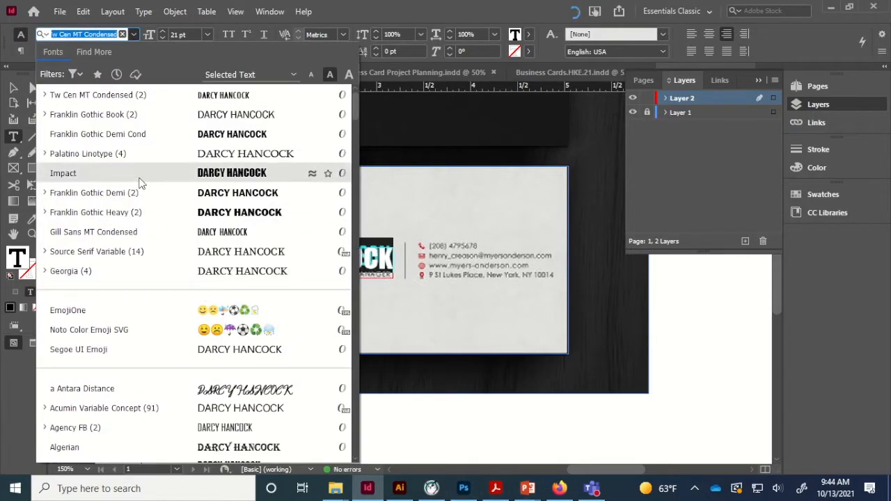
scroll(141, 183, down, 3)
click(84, 355)
click(134, 34)
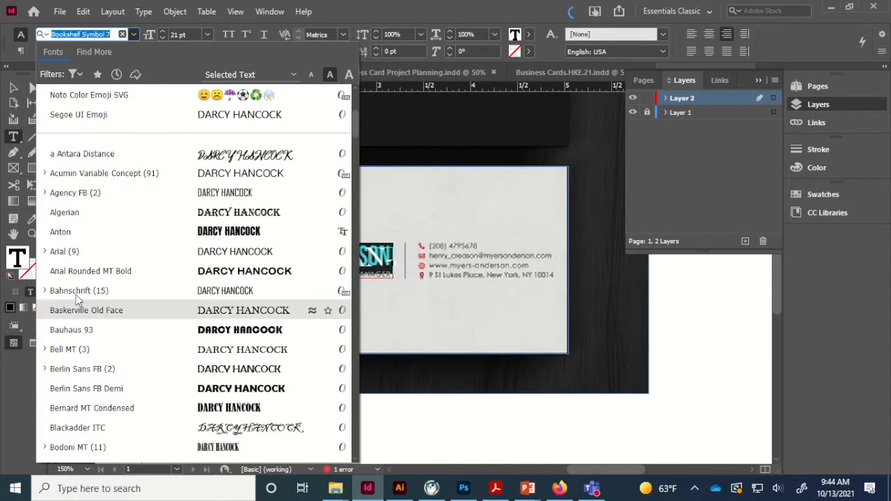
click(134, 34)
click(117, 51)
click(104, 189)
click(13, 88)
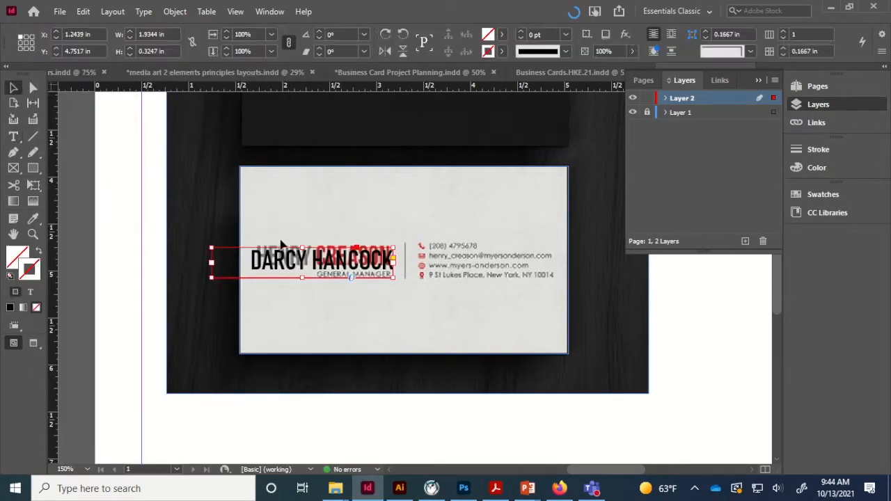
- Make the name Bold Condensed, narrow its frame to 1.5722 × 0.29 in, and nudge it left
double_click(320, 266)
key(ctrl+a)
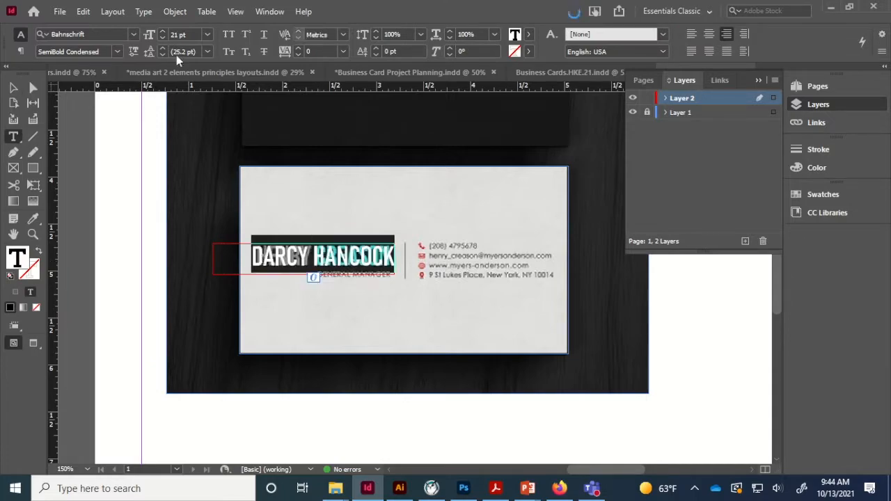
click(117, 51)
click(80, 230)
key(Escape)
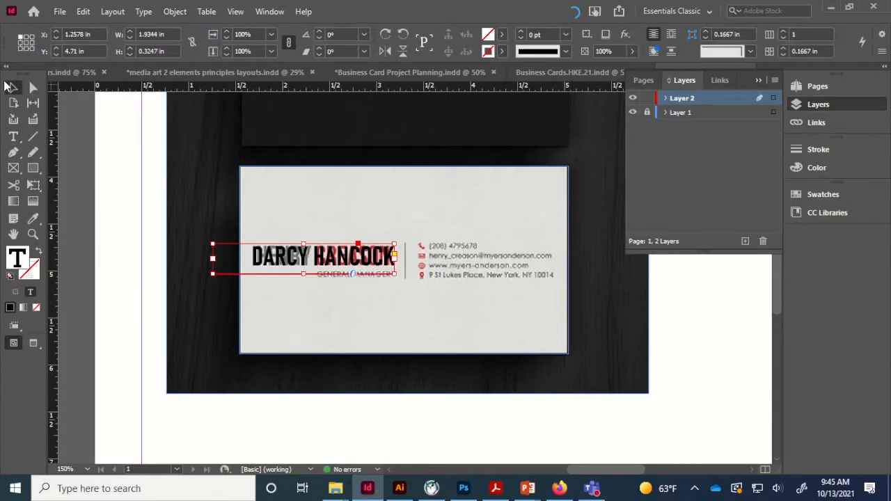
drag(213, 273, 247, 269)
key(ctrl+equal)
key(ctrl+equal)
key(Left)
key(Left)
key(Left)
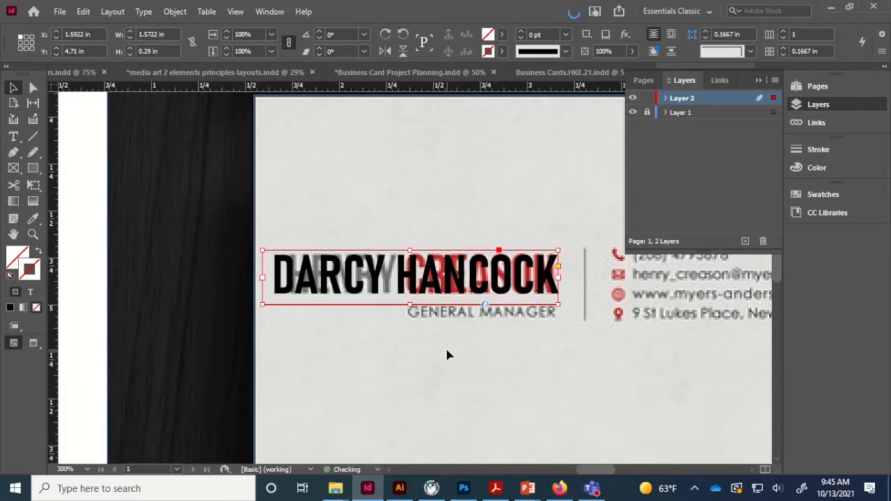
- Duplicate the name frame below it and retype it as MEDIA ART TEACHER in Regular weight
drag(430, 279, 455, 373)
double_click(455, 373)
key(ctrl+a)
text(ME)
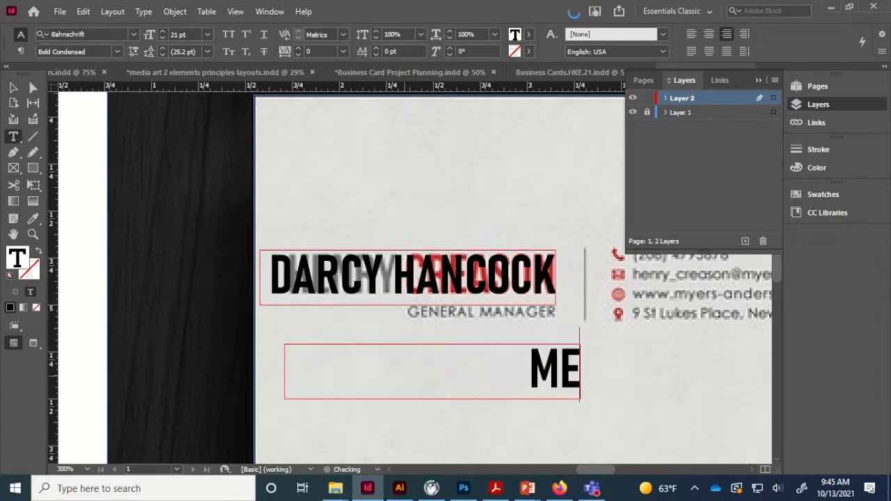
text(DIA ART TEA)
key(BackSpace)
key(BackSpace)
key(BackSpace)
key(BackSpace)
key(ctrl+a)
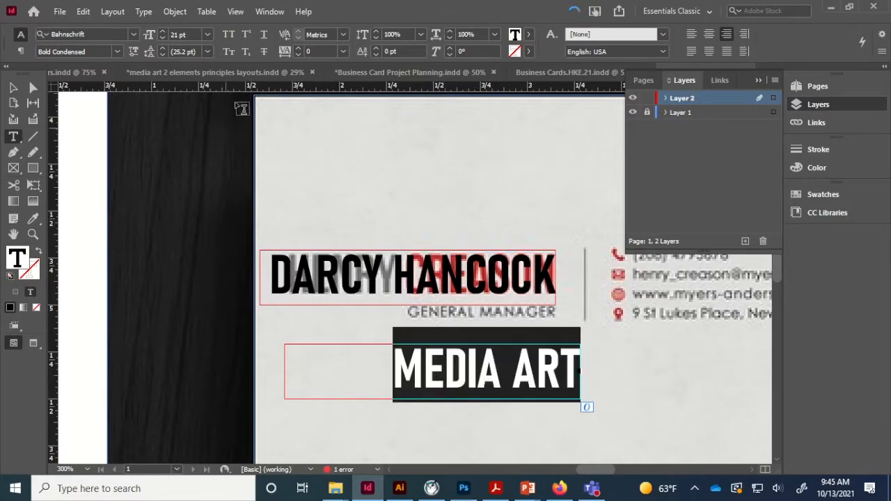
click(160, 38)
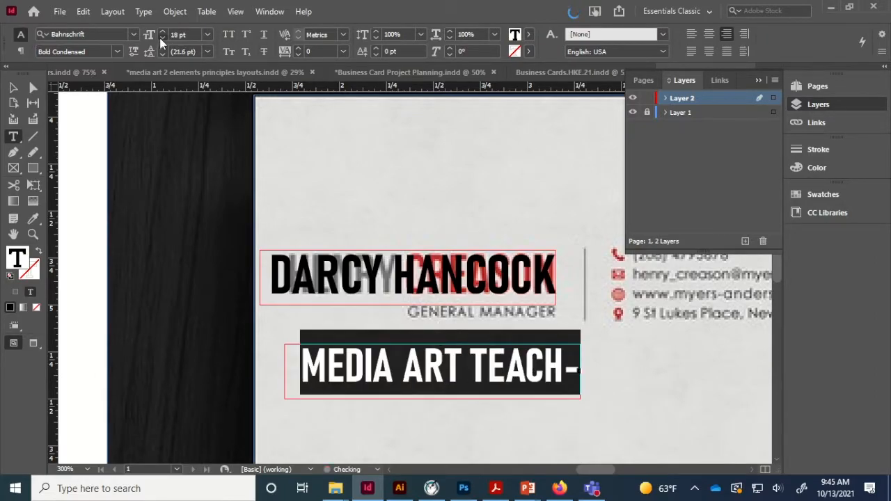
click(122, 51)
click(121, 178)
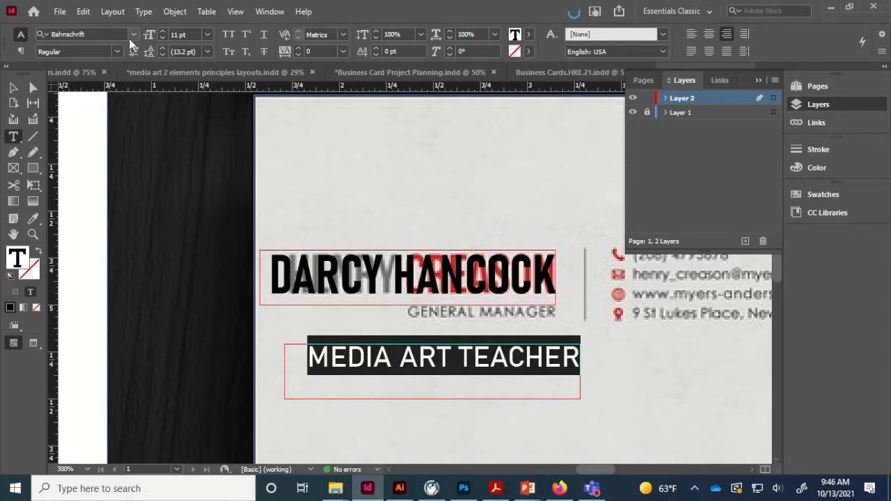
- Shrink the MEDIA ART TEACHER title to 7 pt and place it under the name
click(162, 38)
click(162, 38)
click(162, 38)
click(162, 38)
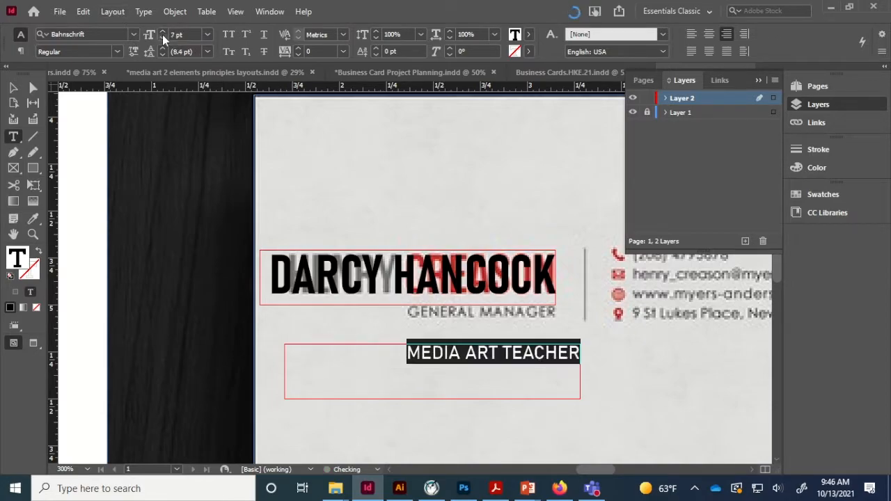
key(Escape)
mouse_move(458, 351)
mouse_down()
mouse_move(435, 323)
mouse_move(442, 340)
mouse_move(453, 338)
mouse_up()
double_click(458, 340)
key(ctrl+a)
click(162, 37)
- Nudge the title under the name, then paste a left-aligned copy of it near the contact lines
click(15, 88)
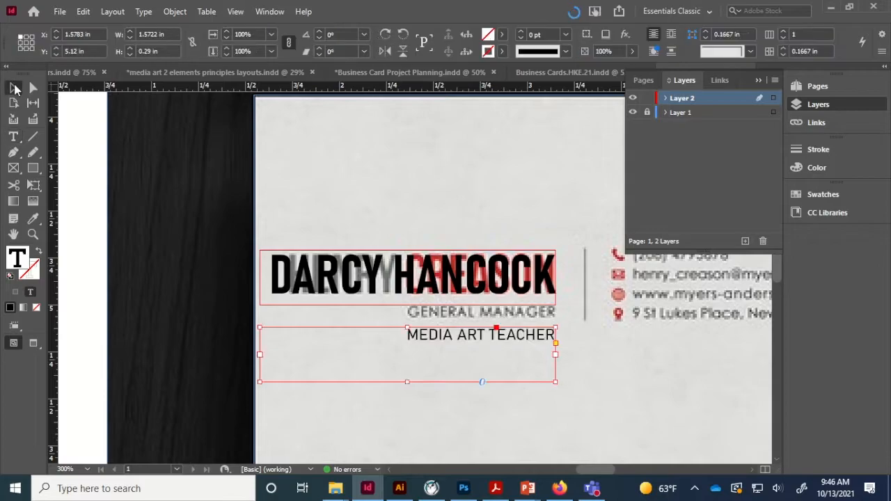
key(Up)
key(Up)
key(Up)
key(Up)
key(Up)
key(Up)
key(Up)
key(Up)
key(Up)
key(Down)
drag(648, 326, 403, 351)
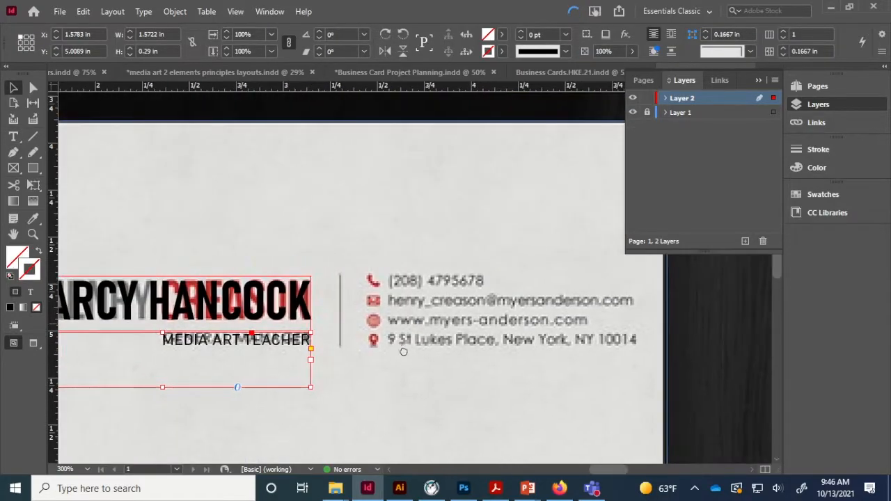
key(ctrl+v)
drag(438, 259, 531, 372)
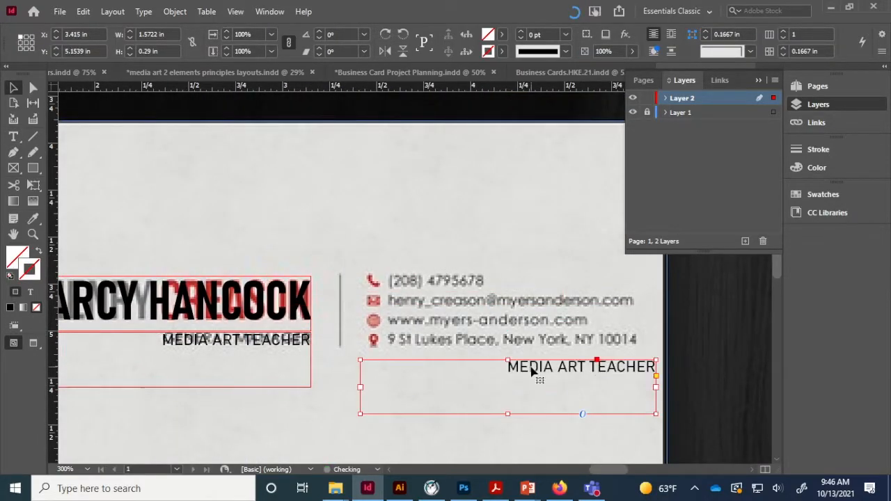
double_click(531, 373)
key(ctrl+a)
key(ctrl+shift+l)
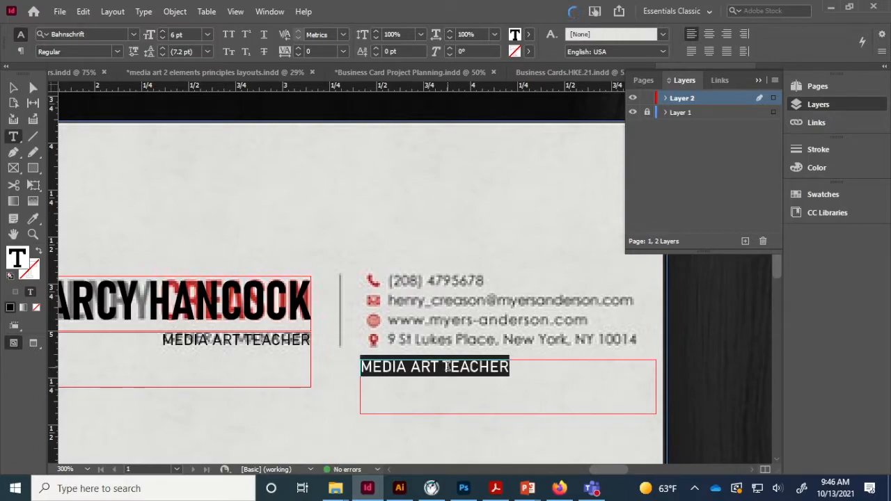
- Type the phone number and e-mail address as the first two contact lines
text(803.555.3456)
key(Return)
text(DHANC)
key(BackSpace)
key(BackSpace)
key(BackSpace)
key(BackSpace)
key(BackSpace)
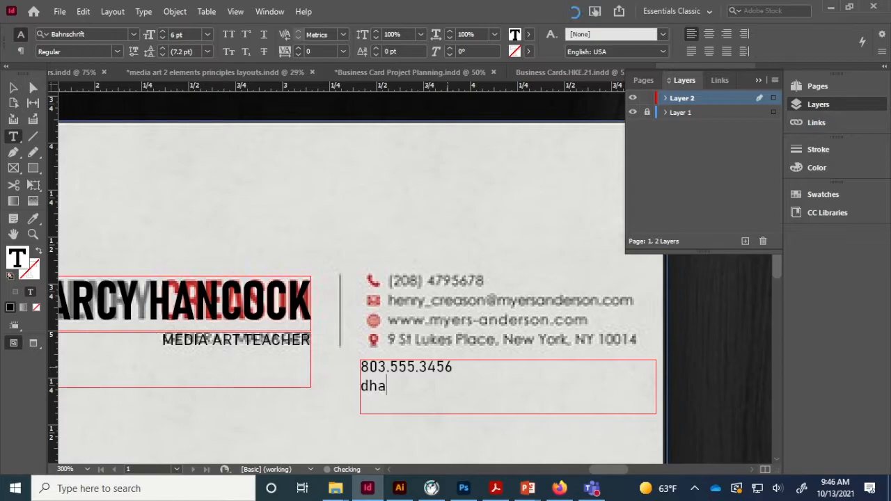
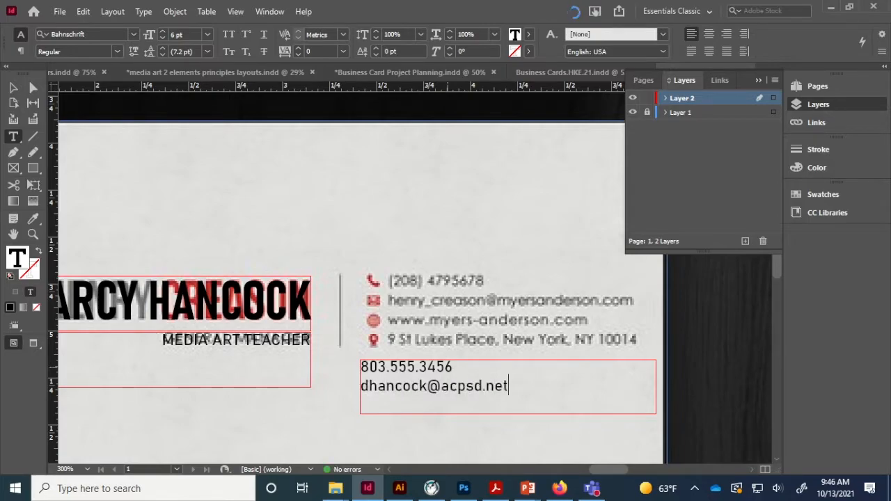
- Enlarge the contact frame, add the school address, and position the block beside the contact icons
click(15, 89)
drag(509, 414, 513, 441)
drag(416, 377, 415, 345)
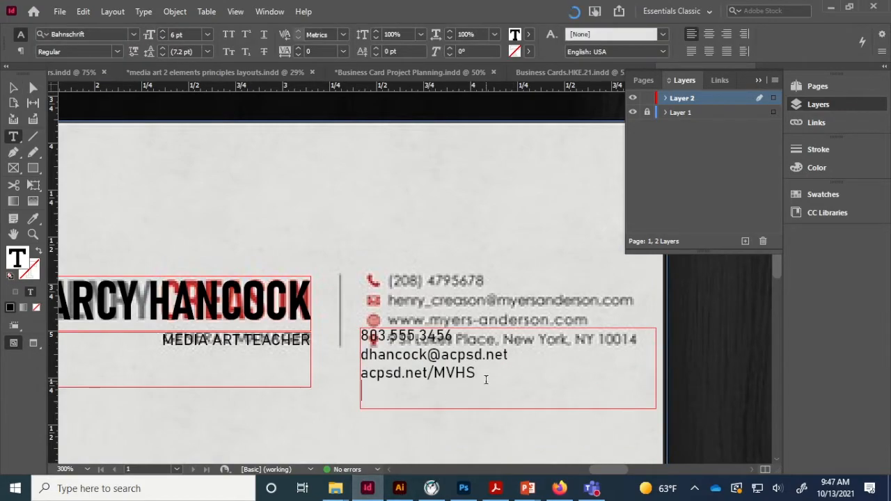
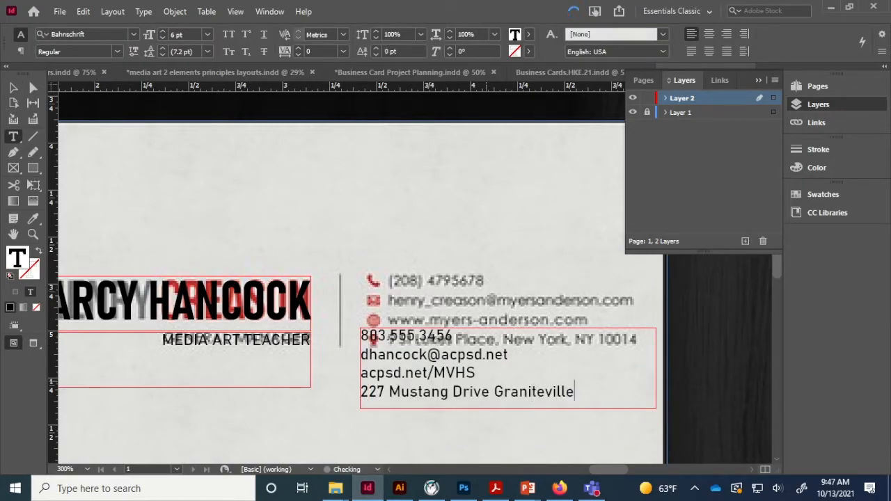
key(Escape)
drag(368, 397, 394, 386)
key(Up)
key(Up)
key(Up)
key(Up)
key(Up)
key(Up)
key(Up)
key(Up)
key(Up)
key(Up)
key(Up)
key(Up)
key(Up)
key(Up)
key(Up)
key(Up)
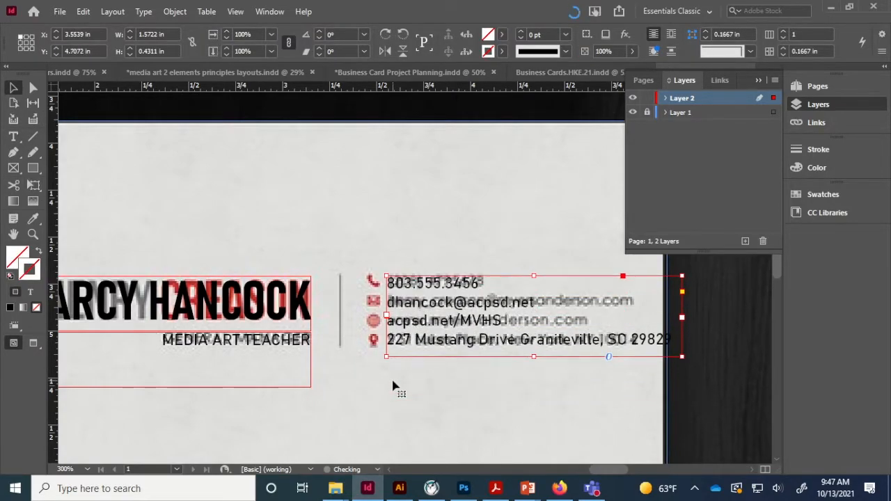
key(Up)
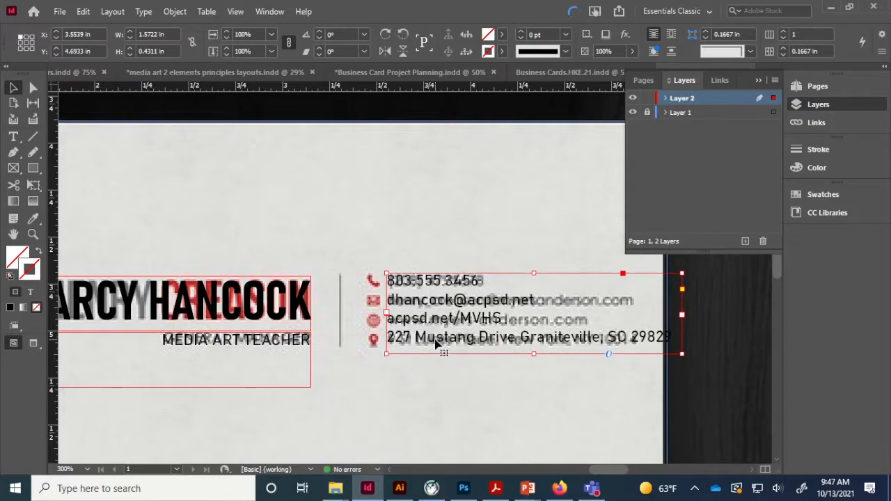
- Set all four 6 pt contact lines in the Bahnschrift Condensed style
triple_click(437, 344)
key(ctrl+a)
click(117, 52)
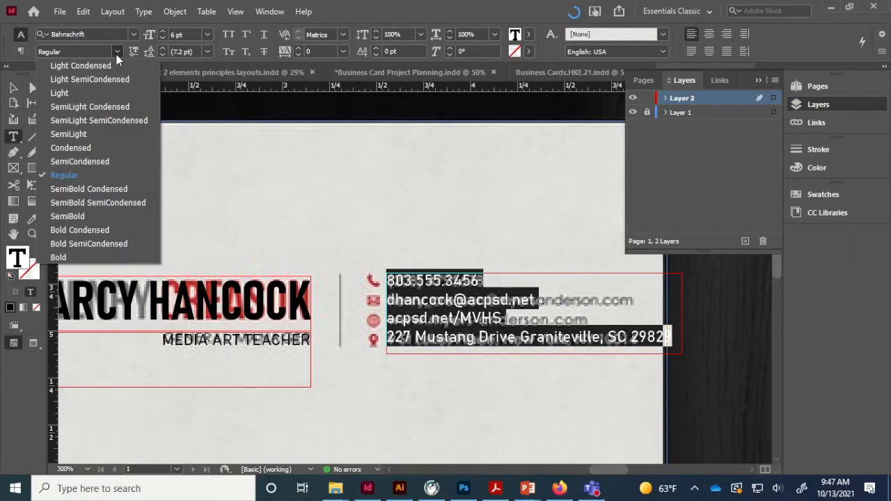
click(99, 147)
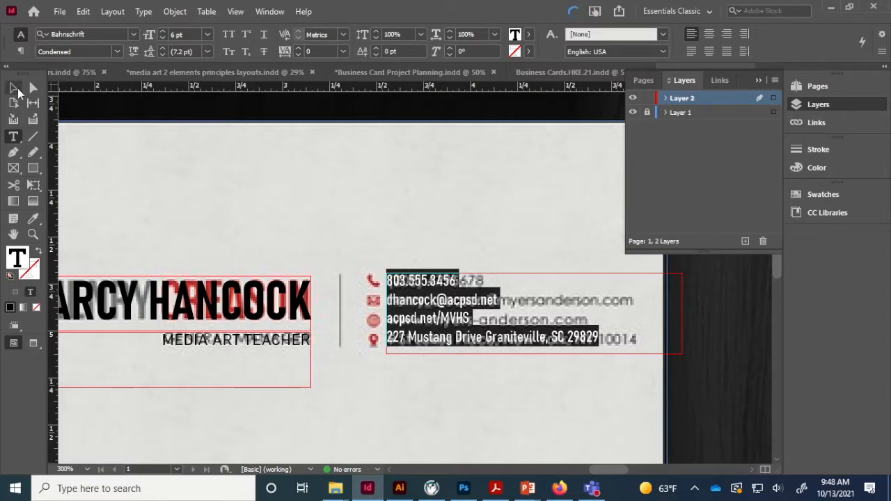
key(Escape)
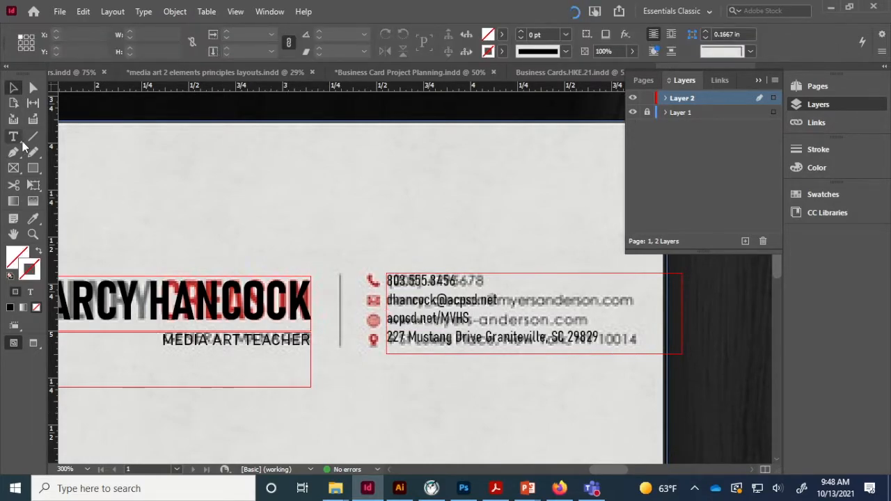
- Draw a 1 pt black vertical divider between name and contacts, then hide Layer 1
drag(340, 276, 348, 318)
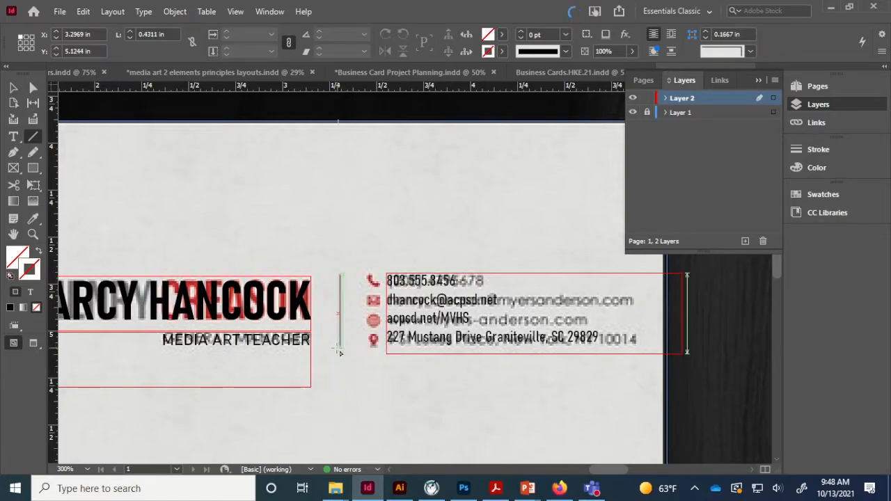
drag(339, 352, 339, 352)
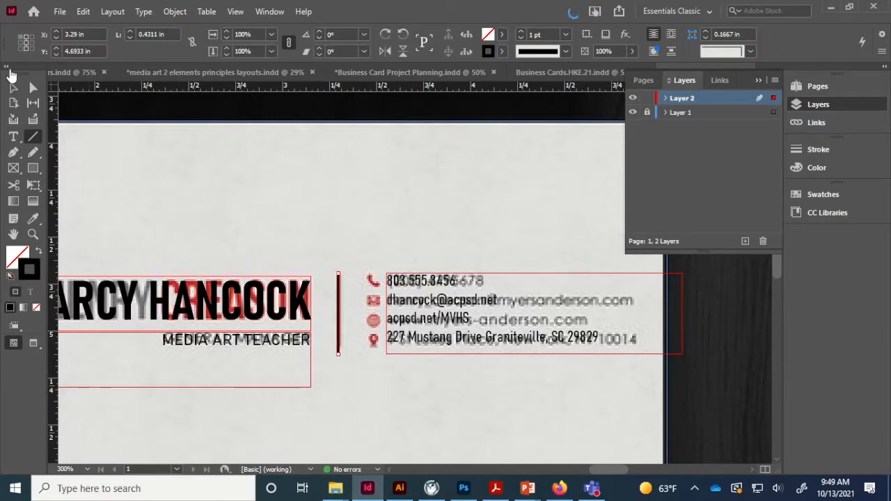
click(659, 112)
click(633, 112)
- Show Layer 1 and delete the reference card image from the page
click(664, 372)
key(ctrl+minus)
key(ctrl+minus)
key(ctrl+minus)
key(ctrl+minus)
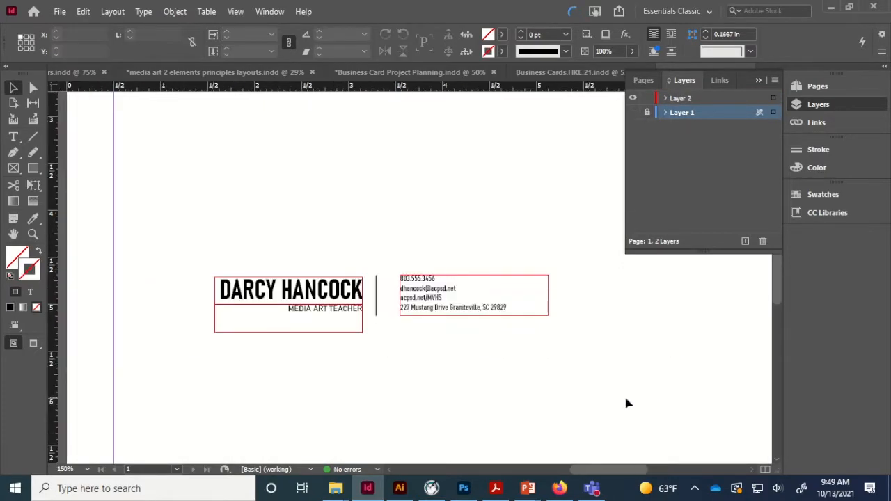
click(633, 112)
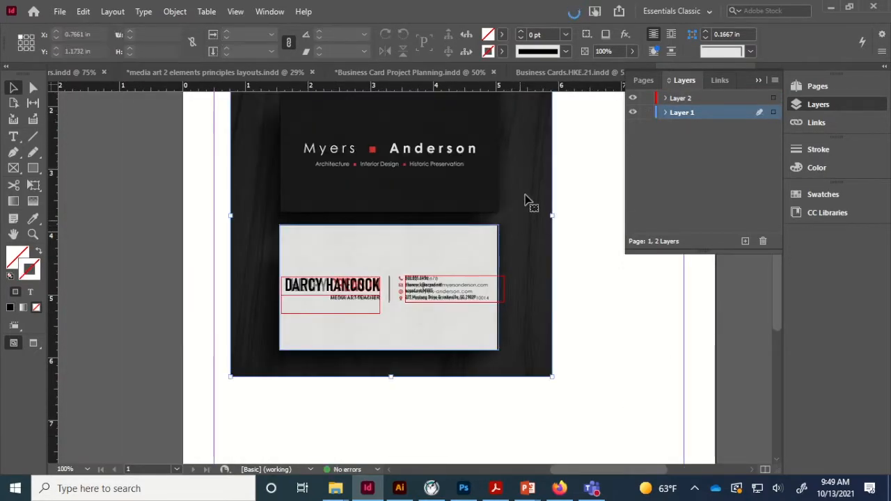
drag(526, 201, 177, 261)
key(Delete)
key(w)
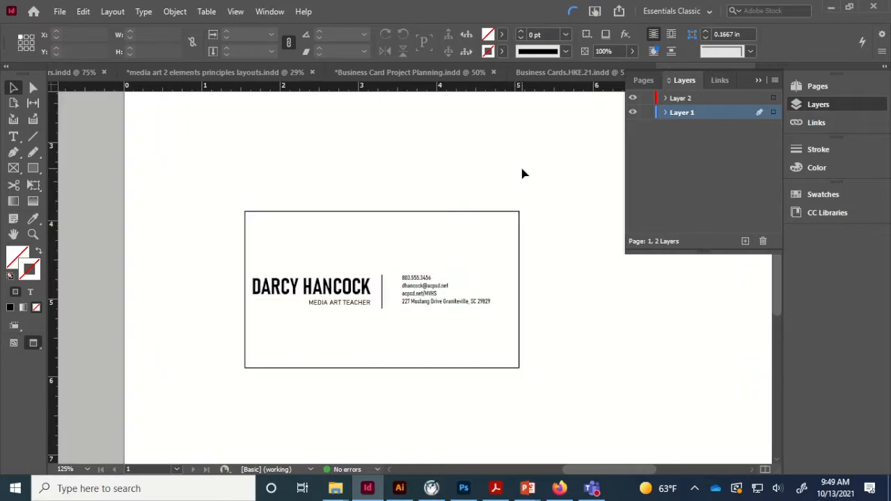
- Set all four contact lines to Bahnschrift Regular instead of Condensed
key(ctrl+equal)
key(ctrl+equal)
key(ctrl+equal)
key(ctrl+equal)
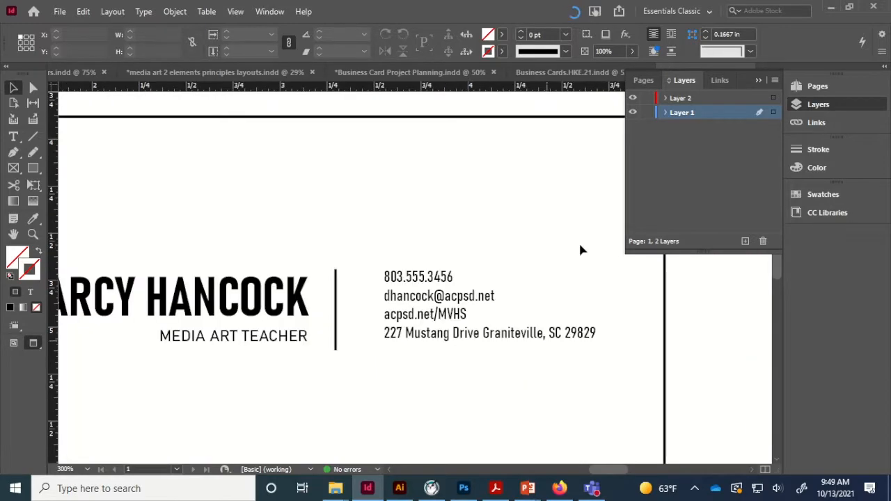
triple_click(460, 334)
key(ctrl+a)
click(117, 51)
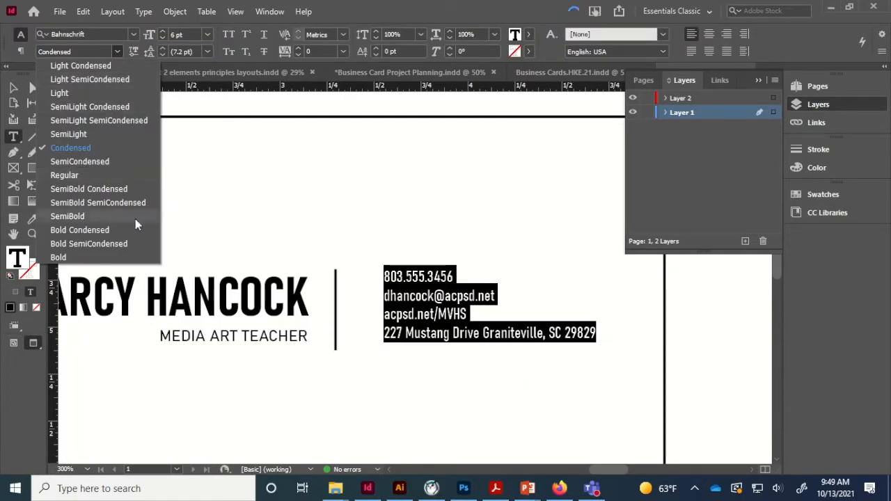
click(132, 175)
- Shift the contact text frame slightly left beside the divider
triple_click(257, 335)
click(421, 298)
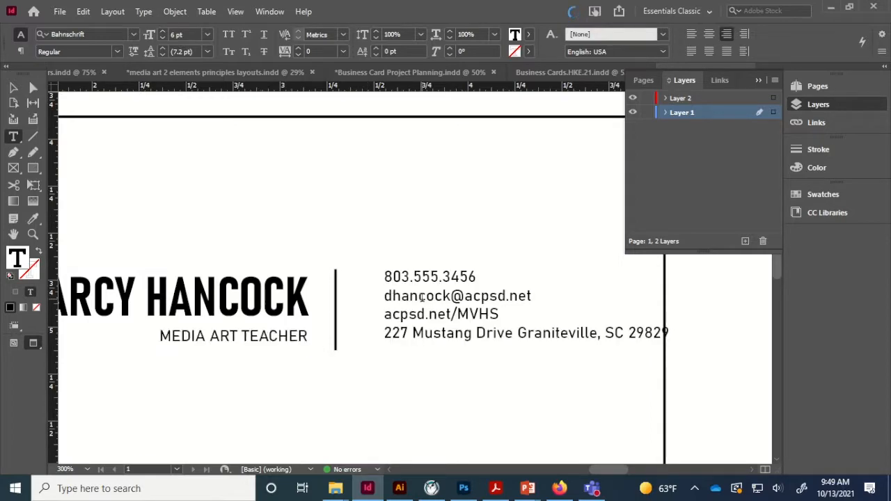
key(Escape)
drag(490, 337, 469, 337)
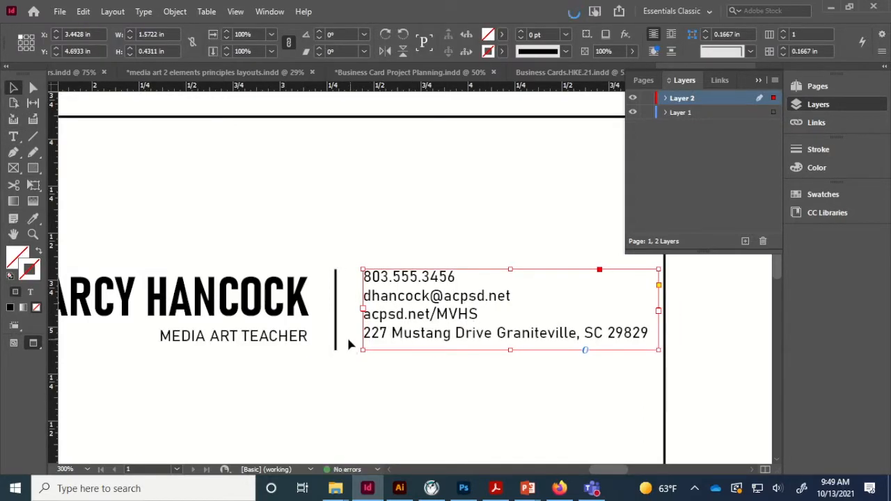
click(356, 391)
key(ctrl+minus)
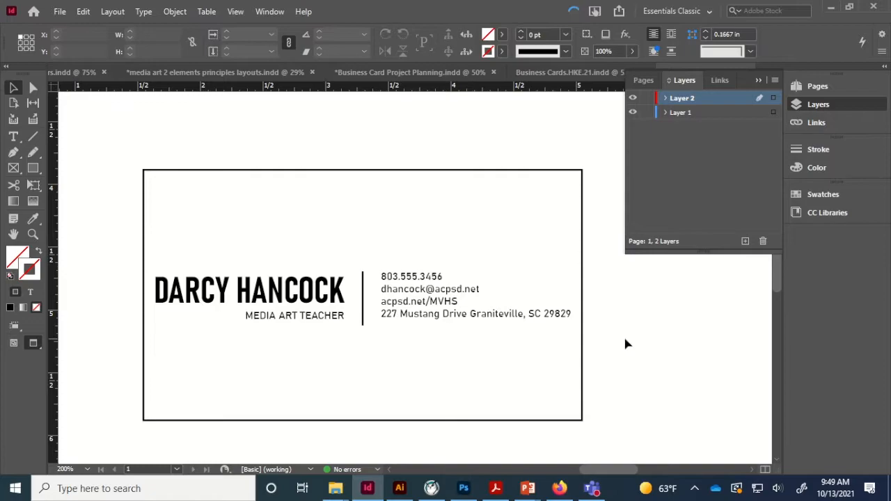
key(ctrl+minus)
key(ctrl+minus)
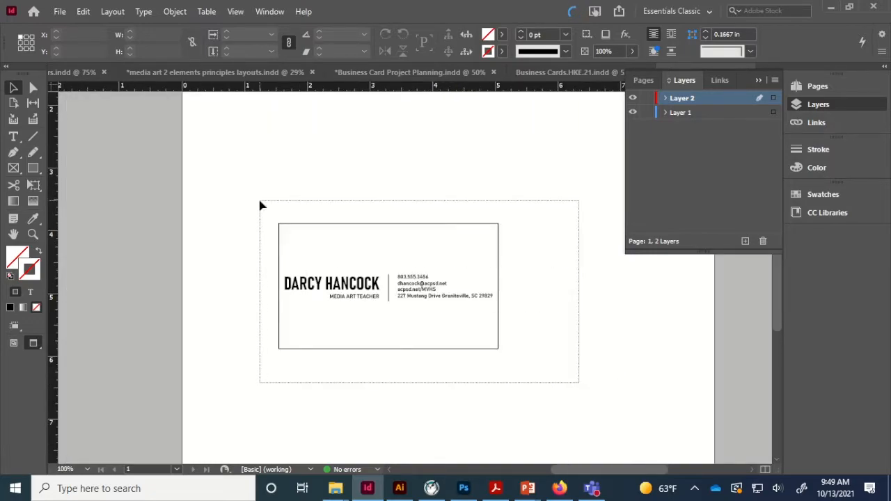
- Alt-drag a copy of the whole card to the right of the original
drag(260, 201, 259, 201)
drag(349, 348, 543, 328)
click(519, 385)
key(ctrl+equal)
drag(530, 284, 284, 314)
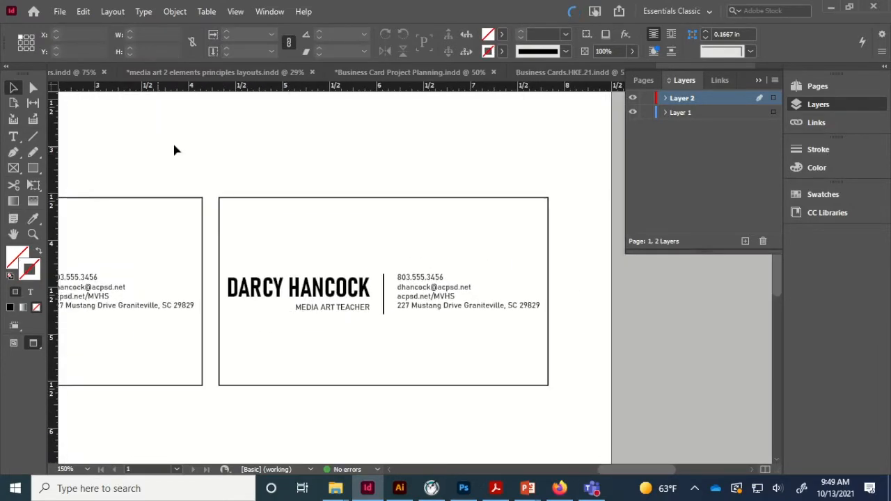
- Draw a thin black bar across the copy and paste a taller duplicate at 25% opacity
click(33, 169)
mouse_move(219, 227)
mouse_down()
mouse_move(514, 246)
mouse_move(549, 231)
mouse_up()
click(10, 307)
click(14, 88)
key(ctrl+c)
key(ctrl+v)
drag(329, 277, 297, 242)
drag(384, 245, 384, 257)
click(631, 51)
drag(634, 69, 582, 73)
click(324, 339)
- Move the gray bar lower on the card and the faint thin bar to the top edge
click(446, 228)
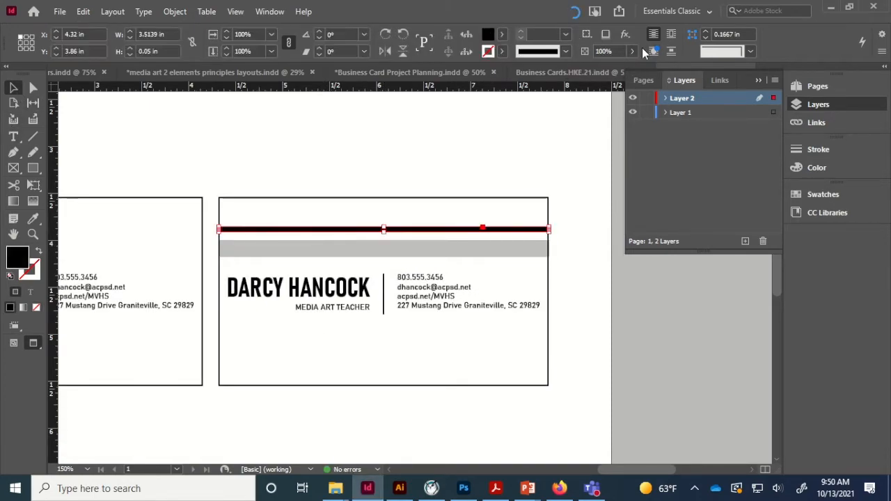
click(570, 323)
drag(392, 248, 361, 374)
click(565, 355)
drag(443, 351, 450, 340)
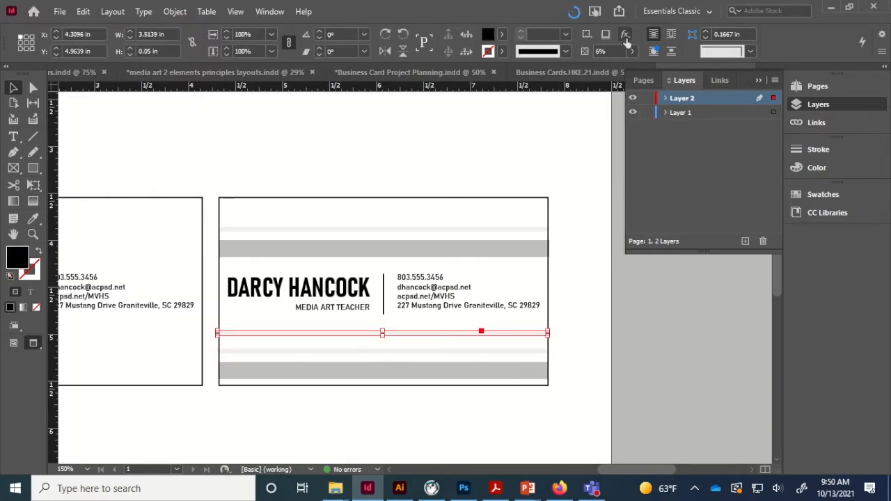
click(512, 262)
drag(406, 334, 411, 216)
click(585, 301)
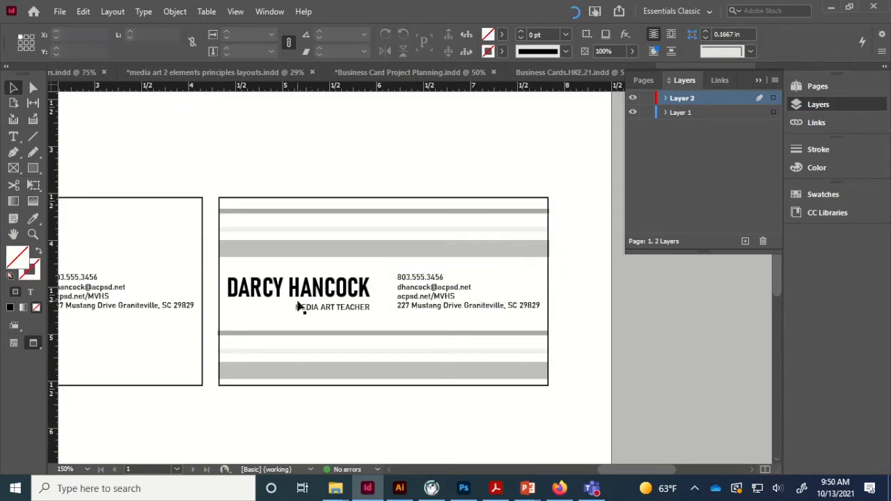
click(435, 305)
click(341, 291)
click(459, 342)
drag(346, 289, 520, 233)
double_click(521, 233)
drag(403, 231, 553, 252)
click(692, 34)
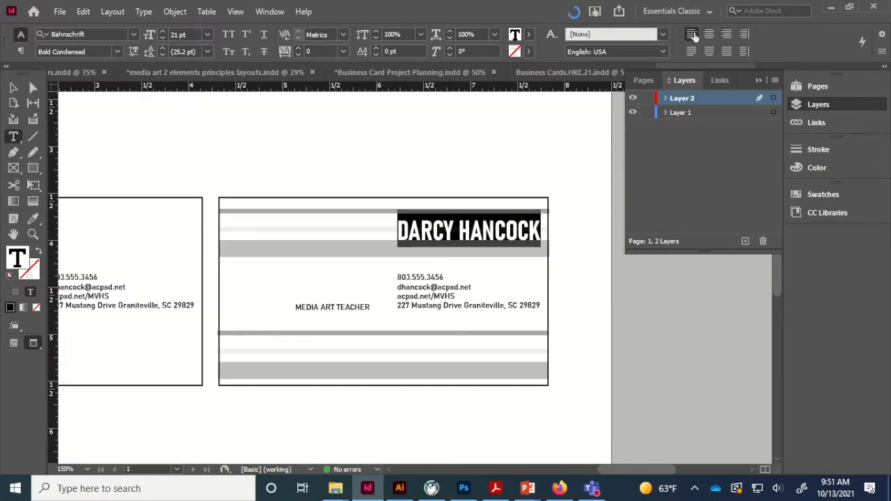
- Left-align the MEDIA ART TEACHER title and move it up under the name
click(14, 88)
click(337, 313)
double_click(323, 307)
triple_click(323, 307)
click(691, 34)
click(13, 87)
drag(281, 309, 454, 260)
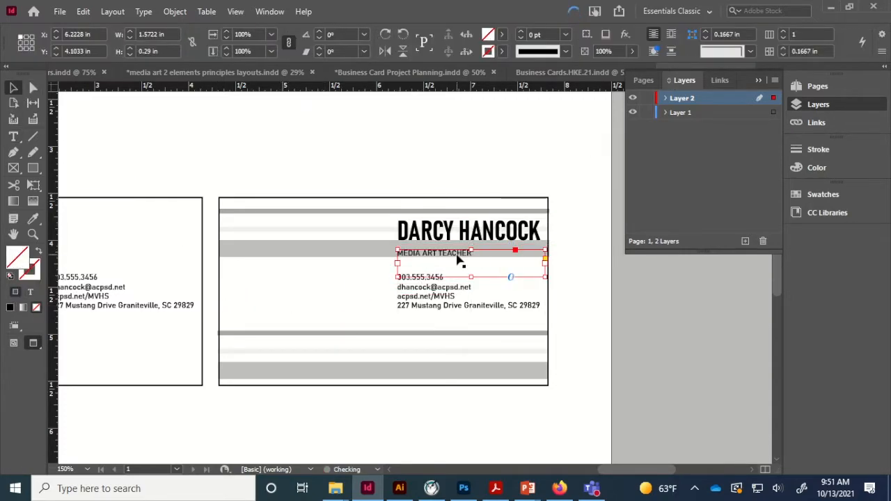
- Nudge the gray bar down and the name up, undoing a trial move of the thin bar
click(452, 249)
key(Down)
key(Down)
key(Down)
key(Down)
key(Down)
key(Down)
click(423, 244)
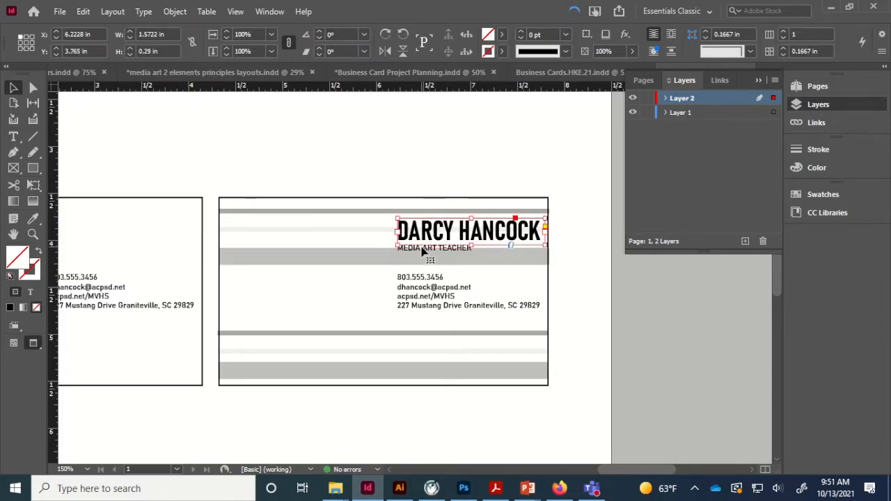
key(Up)
key(Up)
click(438, 250)
click(438, 249)
drag(415, 231, 330, 263)
key(ctrl+z)
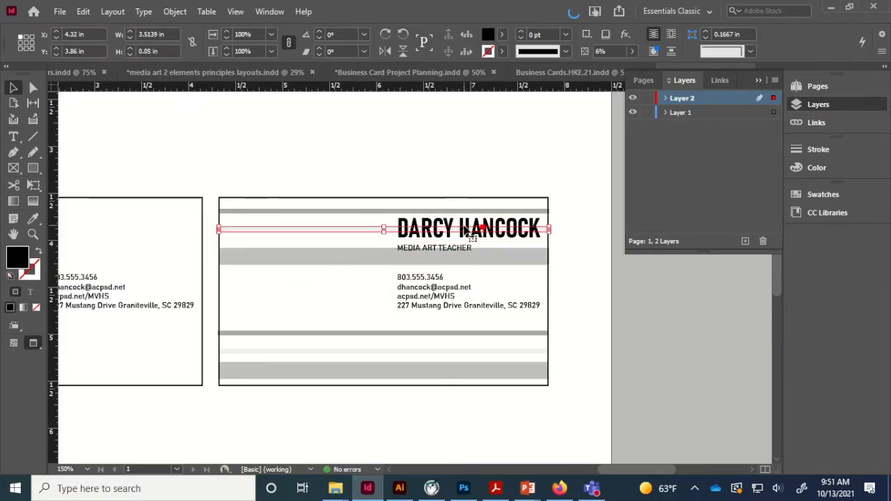
- Select only the name, title and contact frames and shift them together into place
drag(562, 179, 379, 338)
shift+click(351, 198)
shift+click(351, 211)
shift+click(350, 228)
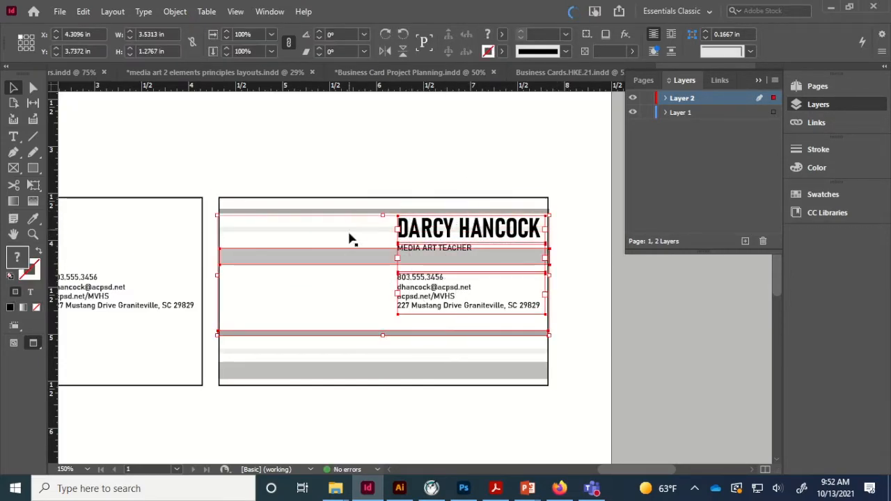
shift+click(352, 256)
shift+click(361, 334)
drag(416, 288, 262, 325)
drag(309, 277, 329, 314)
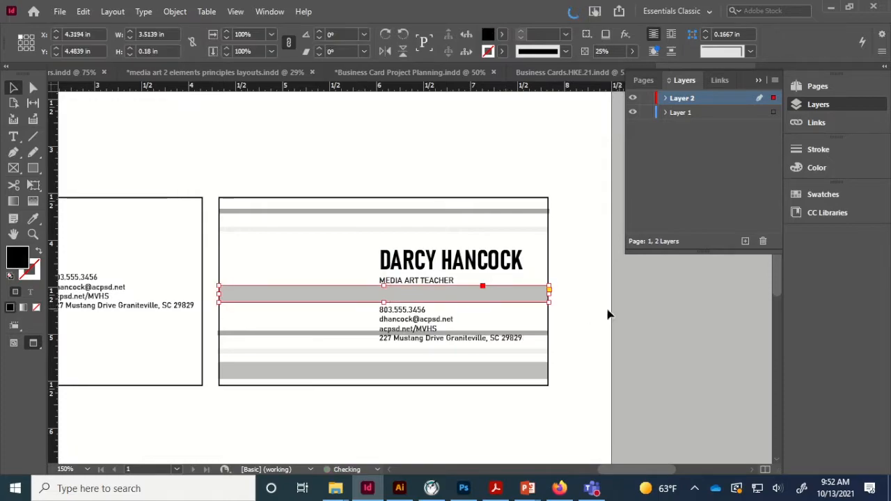
- Make the gray bar behind the contact lines much paler
click(544, 342)
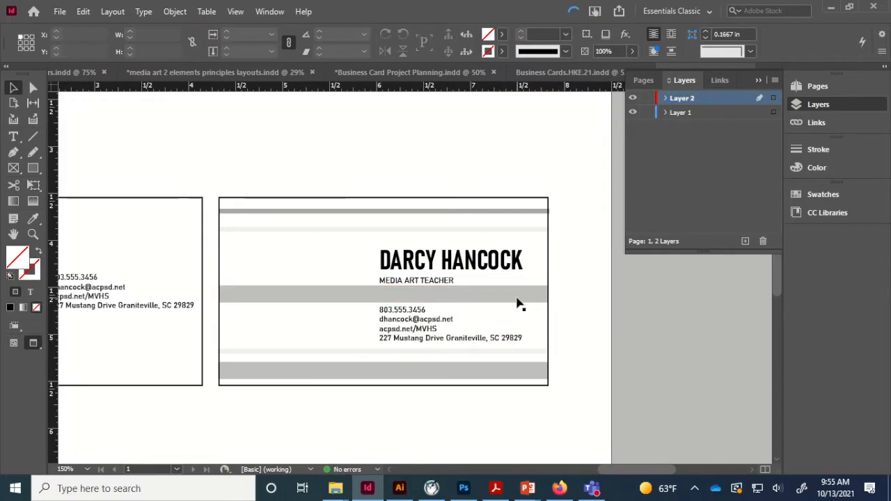
click(517, 295)
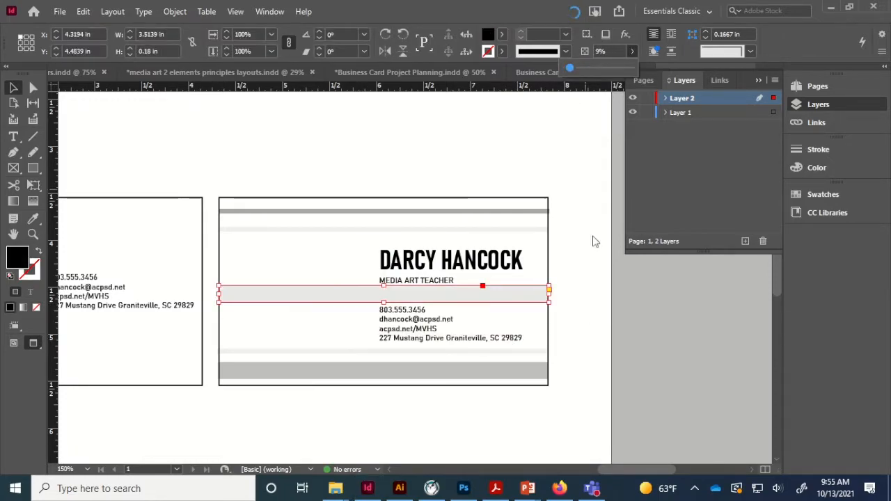
click(592, 240)
click(60, 11)
- Place the orange horse graphic on the striped card, scaled down beside the name
click(101, 182)
scroll(429, 209, down, 5)
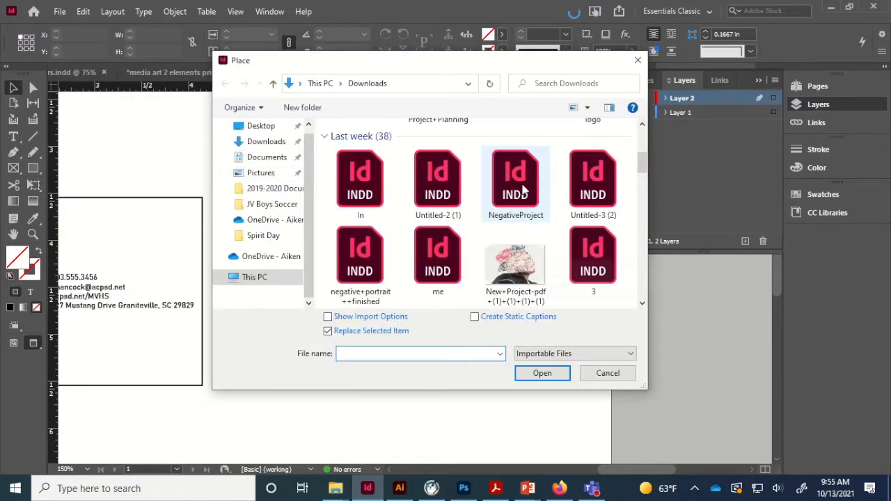
double_click(511, 191)
drag(314, 155, 302, 325)
drag(358, 332, 291, 290)
drag(294, 346, 294, 336)
click(337, 419)
- Switch the display to high quality so the horse renders clearly
click(236, 12)
mouse_move(296, 222)
click(498, 251)
click(279, 310)
right_click(297, 316)
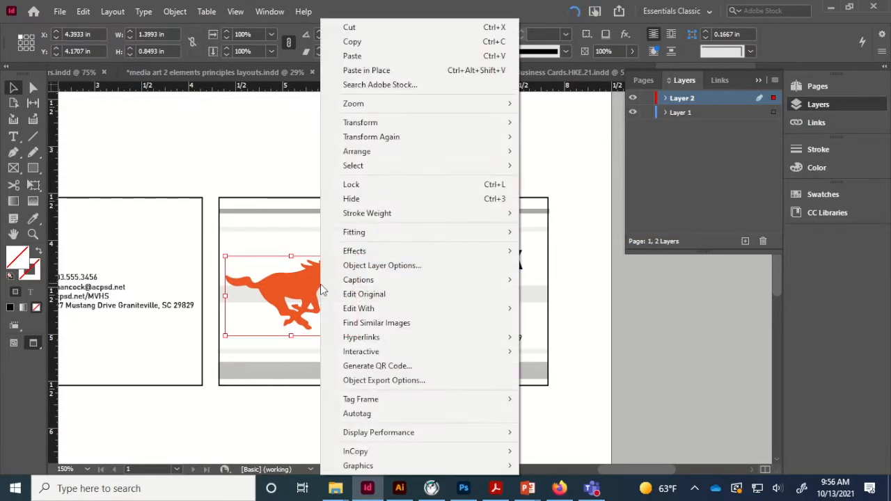
key(Escape)
key(ctrl+minus)
- Duplicate the whole card below the original and push its horse toward the right edge
drag(474, 374, 348, 319)
click(194, 350)
key(ctrl+equal)
drag(334, 361, 560, 366)
click(431, 336)
key(w)
key(ctrl+equal)
- Move the text block to the new card's left and set the horse on its right side
drag(436, 350, 287, 348)
drag(601, 309, 578, 299)
key(ctrl+z)
click(612, 385)
drag(511, 321, 533, 345)
key(ctrl+=)
- Nudge the pale horse copy up and slightly left behind the orange mustang
click(371, 183)
click(370, 245)
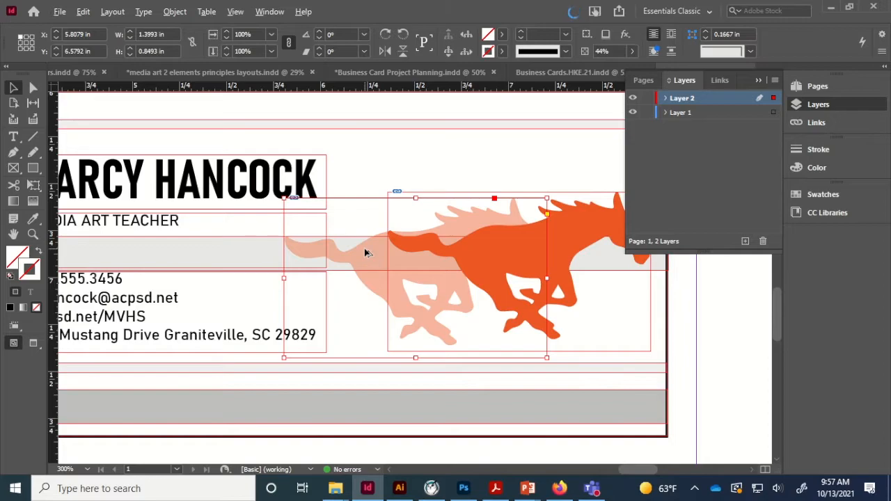
key(Up)
key(Up)
key(Right)
key(Right)
key(Right)
key(Right)
key(Right)
key(Right)
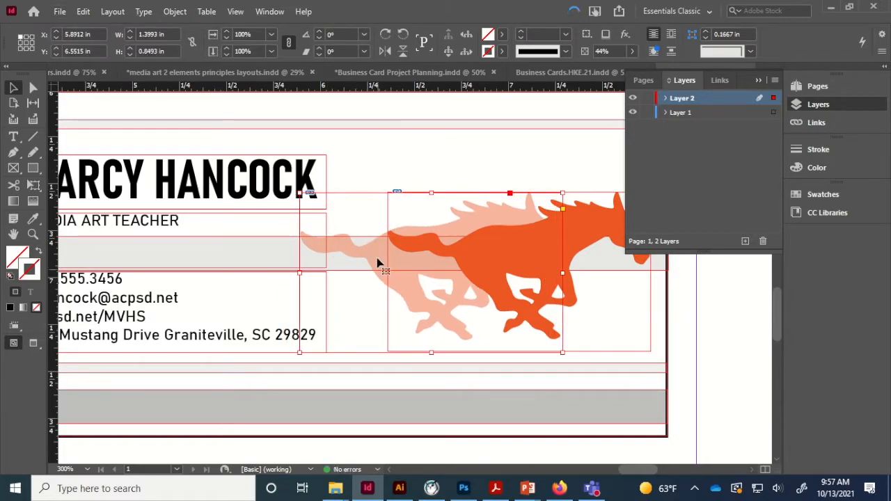
drag(377, 258, 325, 257)
- Paste more horse copies, lowering opacity down to 13% and nudging each one left
key(ctrl+c)
key(ctrl+v)
click(515, 150)
key(ctrl+v)
click(632, 52)
drag(596, 67, 570, 67)
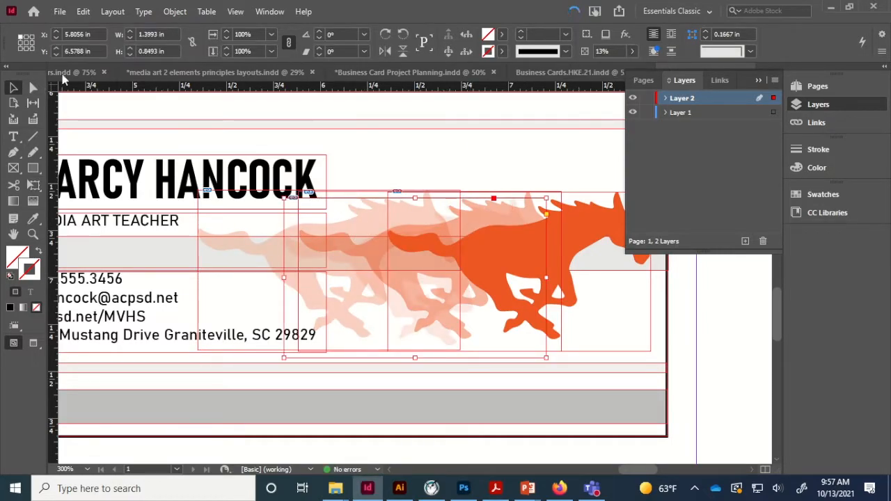
key(Left)
key(Left)
key(Left)
key(Left)
key(Left)
key(Left)
key(Left)
key(Left)
key(Left)
key(Left)
key(Left)
key(Left)
key(Left)
key(Left)
key(Left)
key(Left)
key(Left)
key(Left)
key(Left)
key(Left)
key(Up)
key(Up)
key(Up)
key(Left)
key(Left)
key(Left)
key(Left)
key(Left)
key(Left)
key(Left)
key(Left)
key(Left)
key(Left)
key(Left)
key(Left)
key(Left)
key(Left)
key(Left)
key(Left)
key(Left)
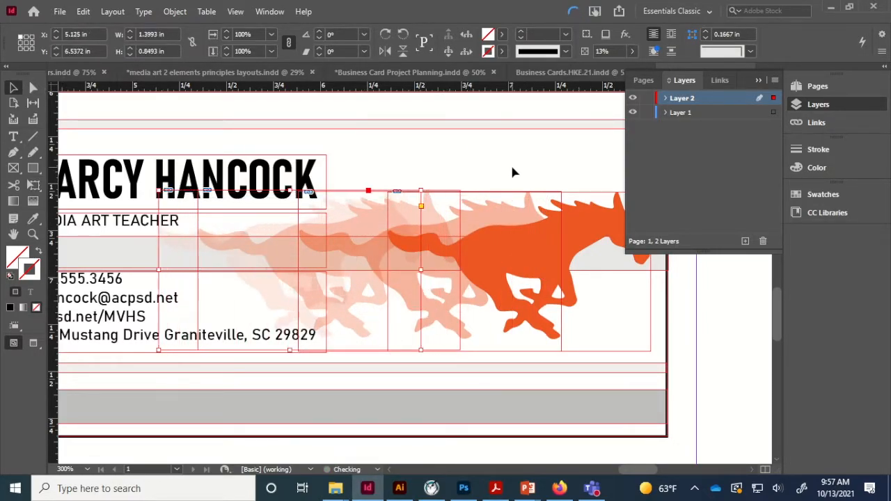
- Delete the gray stripes from the new card
click(694, 372)
key(ctrl+minus)
key(ctrl+minus)
click(482, 201)
key(Delete)
click(429, 346)
key(Delete)
click(450, 185)
key(Delete)
click(514, 323)
- Delete the middle gray bar and nudge the name and contact frames up
key(Delete)
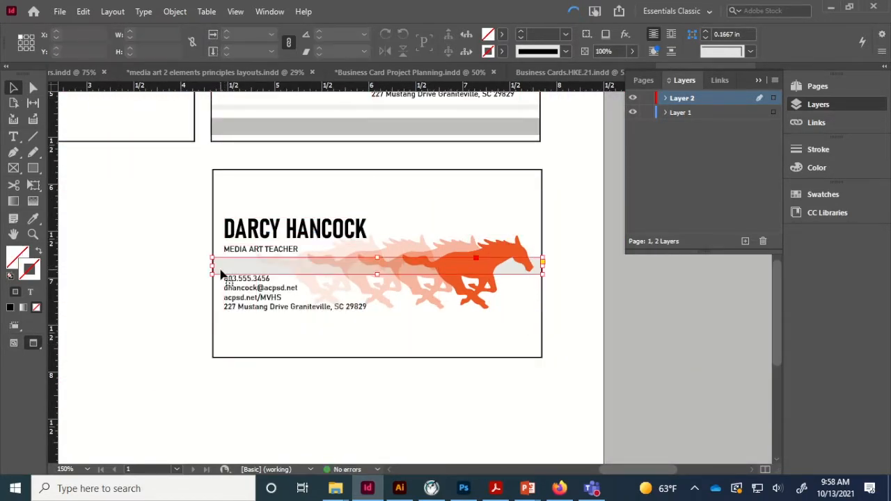
key(Delete)
drag(255, 290, 255, 274)
shift+click(260, 251)
shift+click(268, 231)
key(Up)
key(Up)
key(Up)
key(Up)
key(Up)
key(Up)
key(Up)
key(Up)
key(Up)
key(Up)
key(Up)
key(Up)
key(Up)
key(Up)
key(Up)
key(Up)
key(Up)
key(Down)
key(Down)
key(Down)
key(Down)
key(Down)
key(Down)
key(Down)
key(Down)
key(Down)
key(Down)
key(Down)
key(Down)
key(Down)
key(Down)
key(Down)
key(Down)
key(Down)
click(279, 289)
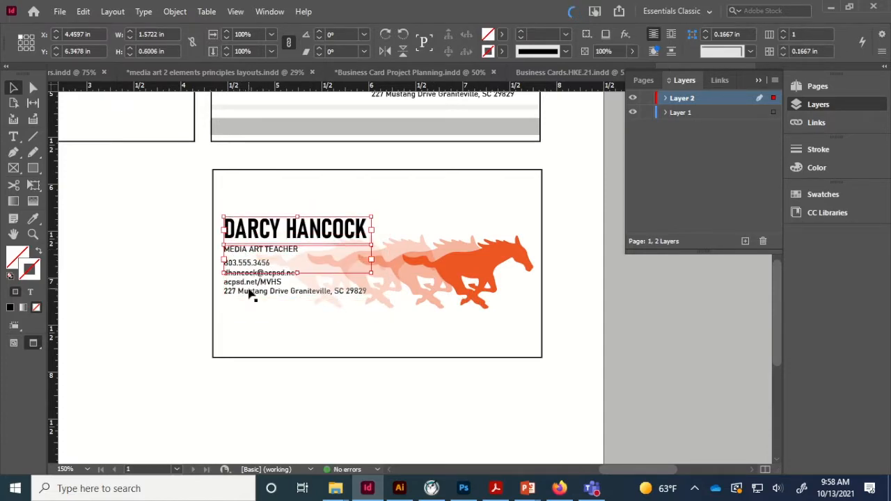
shift+click(248, 292)
key(Up)
key(Up)
key(Up)
key(Up)
key(Up)
key(Up)
key(Up)
key(Up)
key(Up)
key(Up)
key(Up)
key(Up)
key(Up)
key(Up)
key(Up)
key(Up)
key(Up)
key(Up)
key(Up)
key(Up)
click(549, 313)
- Shift the group of horses down and to the left on the card
drag(589, 328, 282, 285)
click(446, 248)
drag(474, 269, 456, 311)
key(ctrl+z)
drag(562, 374, 317, 299)
shift+click(376, 358)
drag(460, 270, 439, 305)
click(569, 325)
- Scale the horses up to the card's width and settle them along its bottom edge
drag(547, 385, 213, 332)
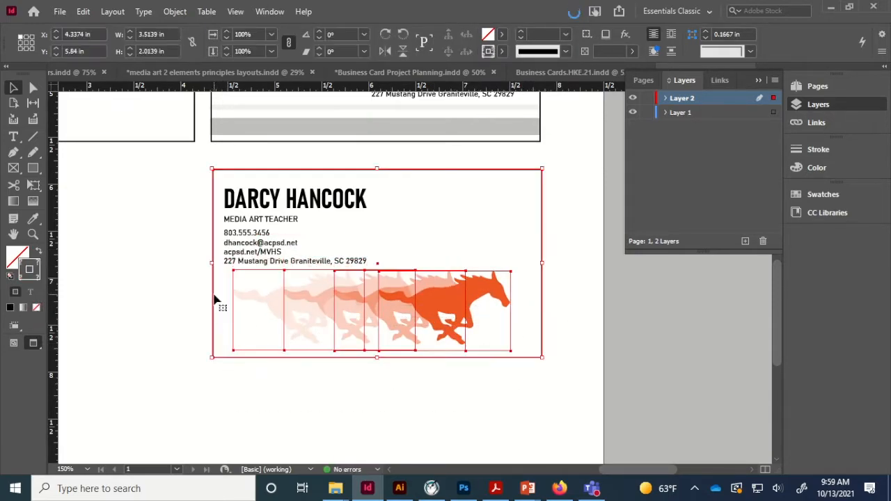
shift+click(213, 300)
drag(511, 271, 562, 256)
key(ctrl+z)
drag(483, 289, 463, 292)
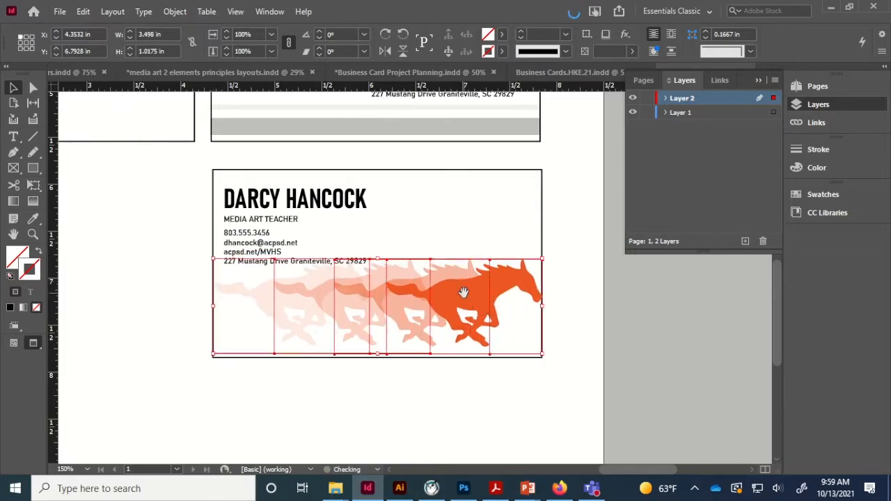
click(556, 339)
drag(545, 428, 209, 291)
shift+click(213, 227)
drag(461, 292, 449, 304)
key(ctrl+z)
drag(569, 402, 226, 306)
shift+click(213, 224)
drag(482, 306, 469, 312)
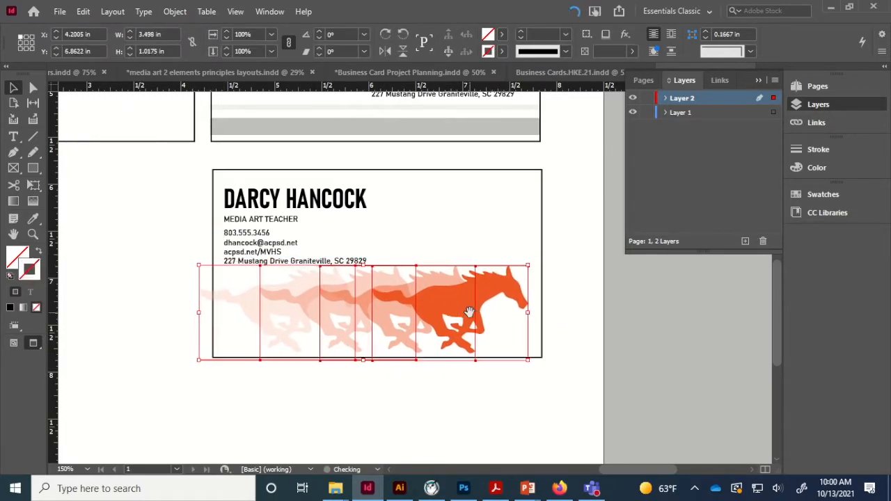
click(314, 258)
- Replace the old text with an Alt-dragged copy of the neighbouring card's name, divider and contact block
scroll(387, 274, up, 3)
scroll(230, 327, left, 4)
click(377, 304)
key(Delete)
click(387, 354)
key(Delete)
click(202, 157)
shift+click(143, 168)
shift+click(119, 153)
drag(118, 153, 467, 327)
click(705, 336)
- Crop the lightest horse image so it ends at the card edge
click(604, 418)
click(699, 363)
scroll(702, 362, down, 2)
scroll(703, 362, up, 1)
click(380, 379)
drag(334, 387, 345, 387)
click(313, 380)
scroll(616, 359, down, 1)
scroll(618, 366, up, 1)
click(619, 366)
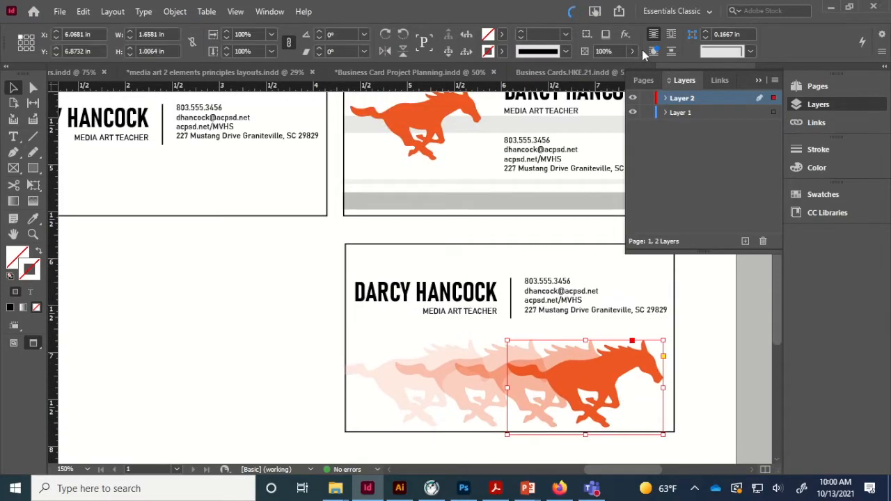
click(724, 359)
- Duplicate the plain card into the empty lower-left slot
scroll(724, 355, down, 3)
scroll(724, 355, up, 6)
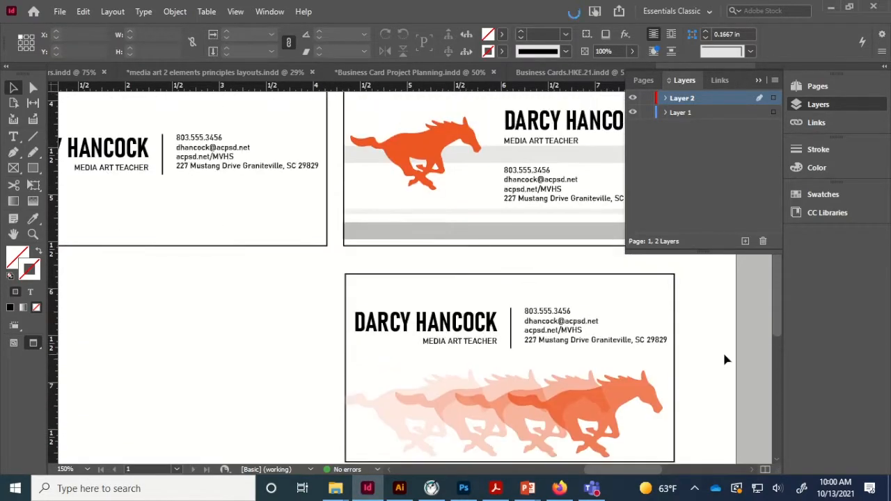
key(ctrl+minus)
key(ctrl+minus)
drag(329, 321, 148, 174)
key(ctrl+c)
key(ctrl+v)
drag(381, 277, 211, 376)
click(164, 342)
- Add black rectangle bands across the top and bottom of the new card
key(ctrl+equal)
key(ctrl+equal)
drag(229, 342, 433, 245)
click(32, 168)
drag(201, 237, 529, 290)
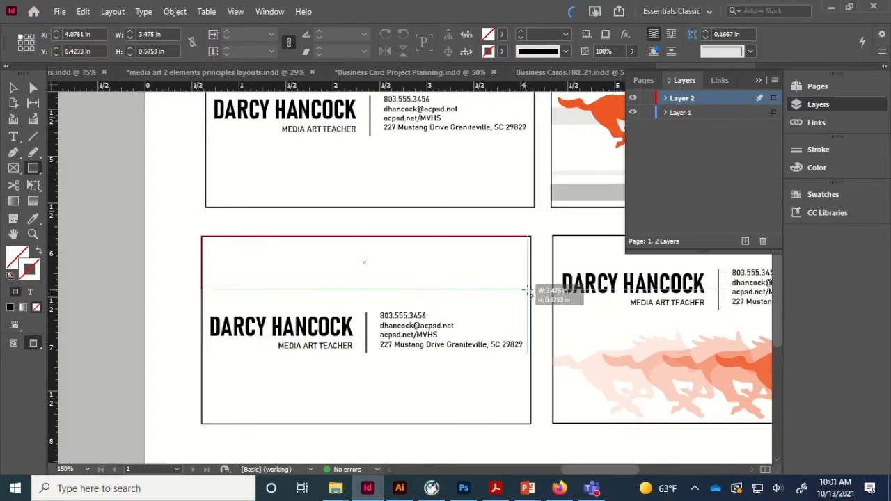
key(shift+x)
key(v)
drag(369, 290, 369, 296)
key(ctrl+c)
key(ctrl+v)
drag(348, 294, 299, 404)
click(161, 316)
- Paste another copy of the plain card into an empty slot
key(ctrl+minus)
key(ctrl+minus)
scroll(469, 380, down, 1)
scroll(469, 384, up, 1)
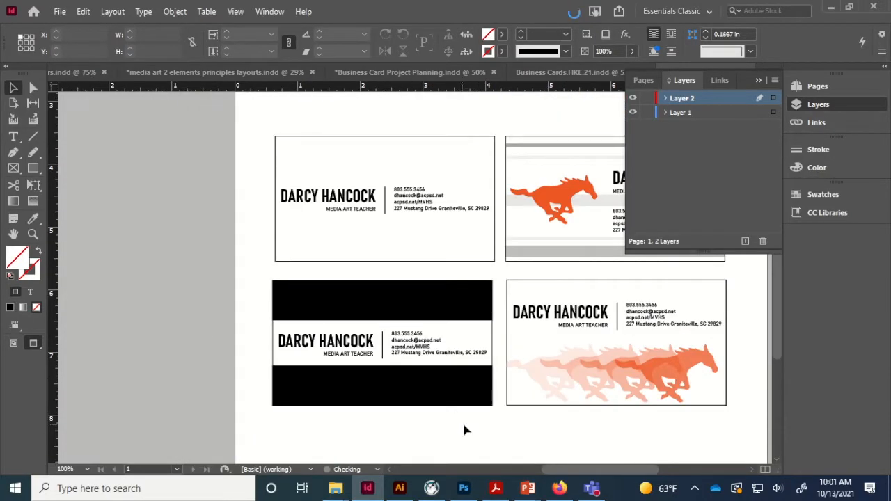
drag(252, 150, 462, 252)
key(ctrl+c)
scroll(452, 250, down, 2)
key(ctrl+v)
scroll(418, 237, down, 2)
drag(365, 207, 333, 288)
click(554, 269)
- Make the name, title and divider on the new copy white
key(ctrl+equal)
key(ctrl+equal)
click(327, 262)
shift+click(330, 282)
shift+click(367, 271)
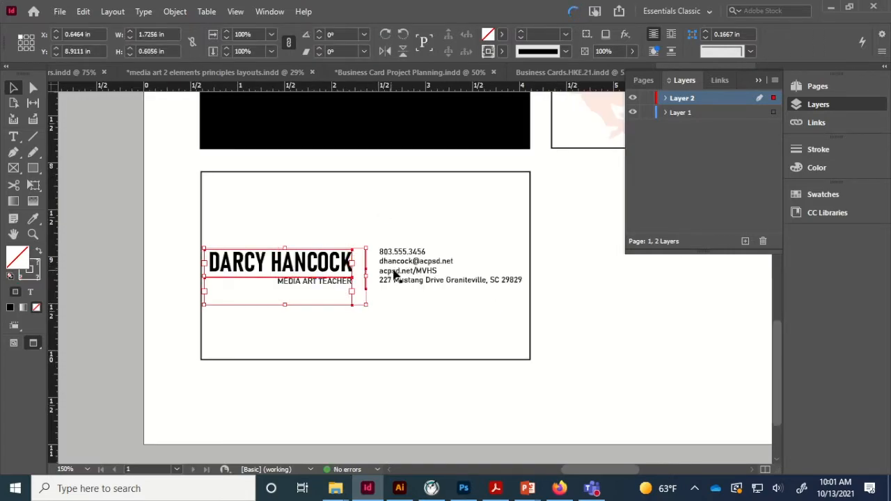
shift+click(423, 286)
double_click(21, 265)
click(436, 164)
click(568, 153)
click(365, 270)
double_click(26, 274)
click(435, 164)
click(567, 153)
- Fill that card's frame with black
click(201, 245)
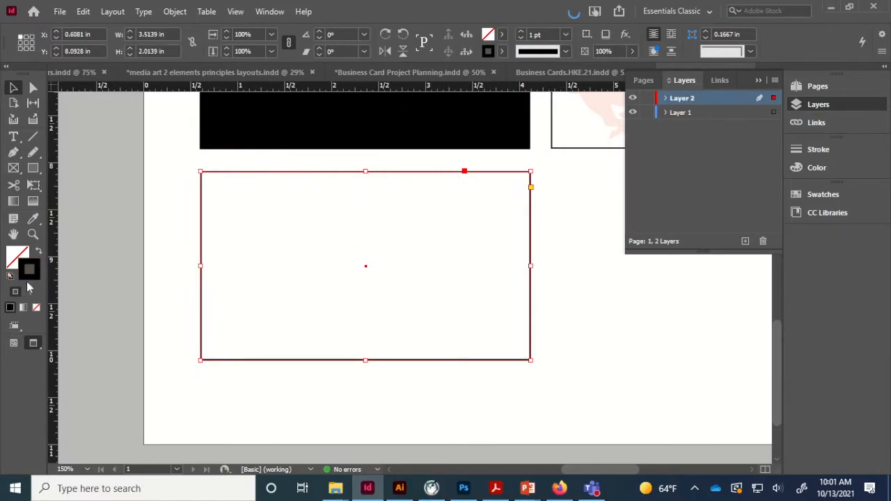
click(40, 251)
click(133, 248)
key(ctrl+minus)
key(ctrl+minus)
- Duplicate the black card into the next empty slot
scroll(133, 248, up, 2)
drag(618, 418, 385, 374)
key(ctrl+c)
scroll(458, 336, right, 5)
key(ctrl+v)
click(584, 344)
- Paste a small orange horse onto the black card below the text
key(ctrl+equal)
click(560, 212)
key(ctrl+c)
key(ctrl+v)
drag(438, 262, 506, 383)
key(ctrl+equal)
drag(493, 232, 439, 264)
drag(389, 285, 339, 288)
- Paste a copy of the small horse at 39% opacity and position it near the card bottom
click(392, 347)
click(384, 378)
click(348, 292)
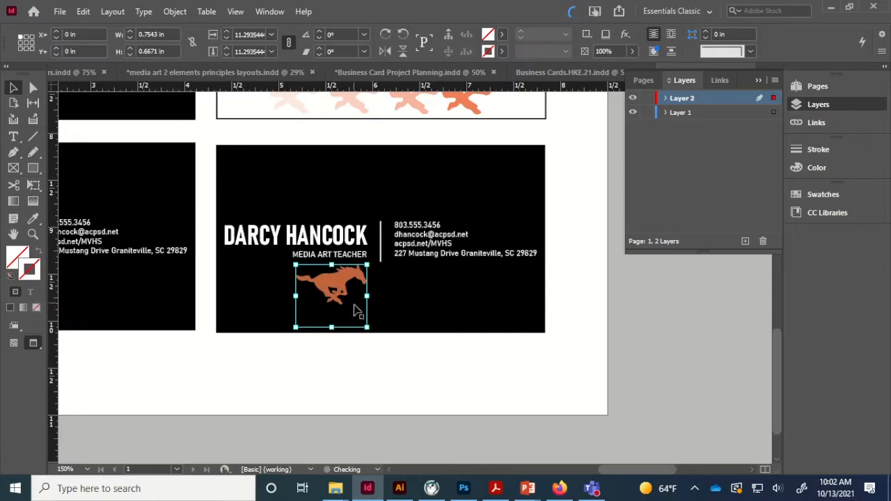
key(ctrl+equal)
key(ctrl+equal)
key(ctrl+c)
key(ctrl+v)
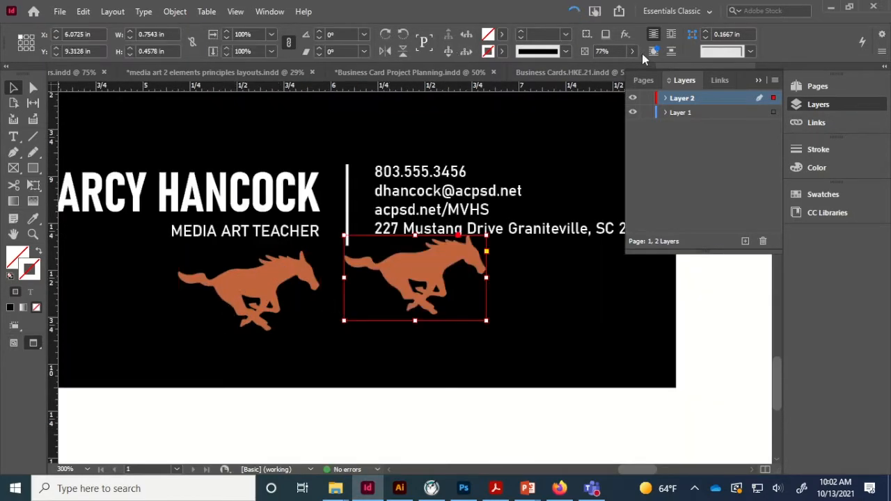
click(632, 52)
drag(617, 70, 591, 71)
drag(401, 275, 331, 330)
click(345, 320)
click(368, 426)
- Add a second, more faded horse copy shifted right and down
key(ctrl+c)
key(ctrl+v)
click(632, 51)
click(572, 68)
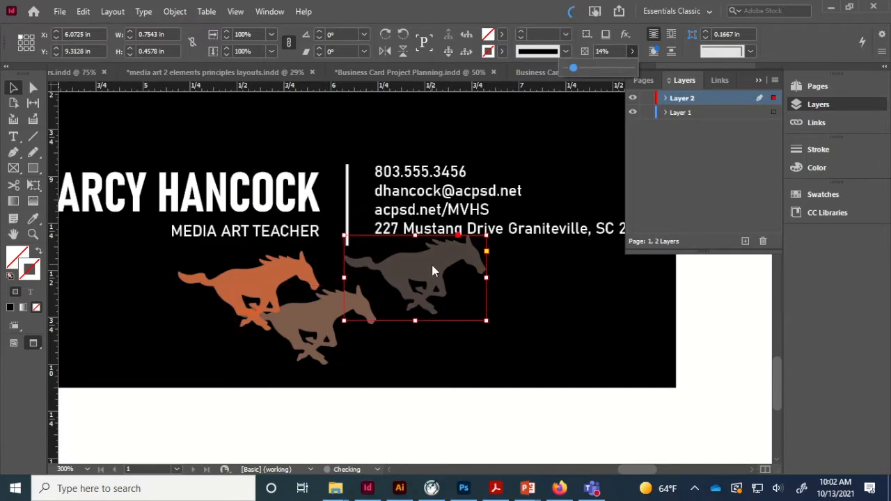
click(431, 269)
drag(376, 267, 440, 286)
scroll(300, 240, left, 2)
- Duplicate the orange horse twice along the black card's bottom edge
click(316, 254)
key(ctrl+c)
key(ctrl+v)
scroll(316, 254, right, 3)
drag(316, 254, 114, 317)
key(ctrl+v)
scroll(292, 222, left, 3)
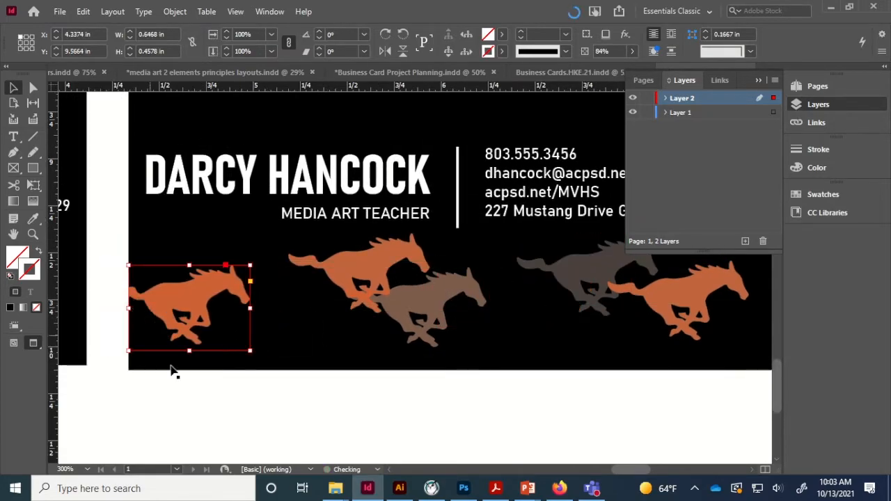
- Paste a copy of the brown horse
click(197, 395)
key(ctrl+minus)
key(ctrl+minus)
double_click(431, 313)
click(504, 365)
key(ctrl+equal)
key(ctrl+equal)
key(ctrl+equal)
click(436, 322)
key(ctrl+c)
key(ctrl+v)
- Fade the brown horse copy to 13% opacity and fit it along the card's lower-left bottom
click(632, 52)
drag(591, 67, 572, 68)
drag(472, 252, 323, 304)
key(Down)
key(Down)
key(Down)
drag(268, 319, 200, 323)
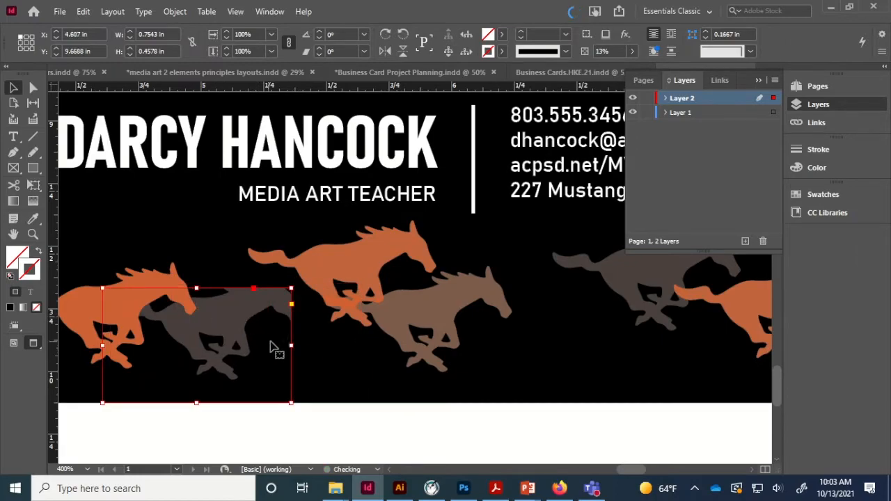
drag(206, 403, 206, 386)
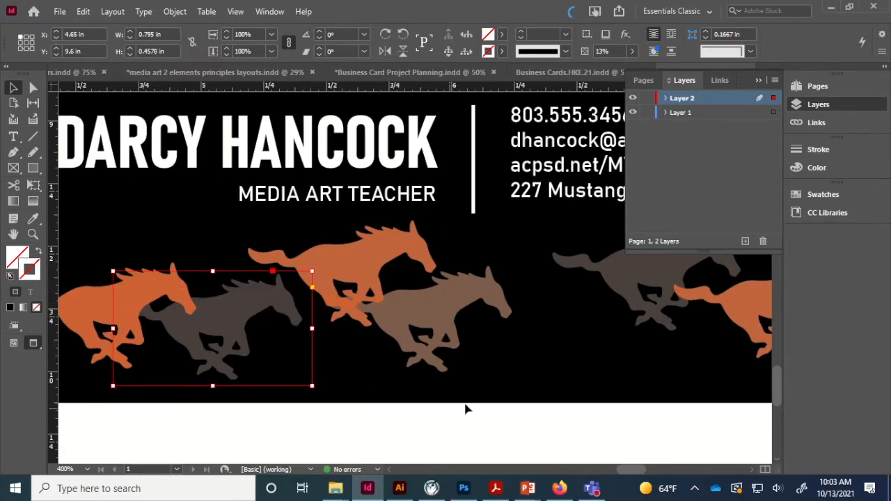
click(465, 409)
- Nudge the black card's text and divider upward, clear of the horses
key(ctrl+minus)
key(ctrl+minus)
key(ctrl+minus)
click(446, 238)
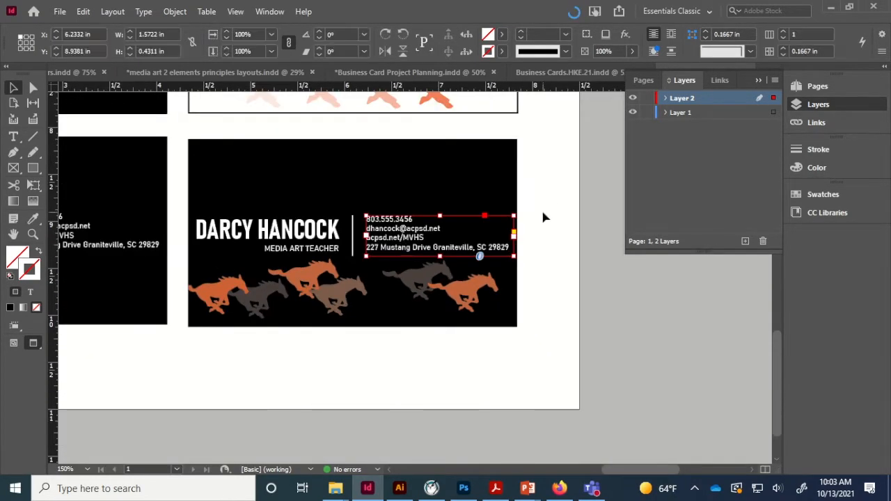
drag(338, 128, 354, 338)
shift+click(341, 292)
shift+click(410, 319)
key(Up)
key(Up)
key(Up)
key(Up)
key(Up)
key(Up)
key(Up)
key(Up)
key(Up)
key(Up)
key(Up)
click(551, 291)
key(ctrl+minus)
key(ctrl+minus)
key(ctrl+minus)
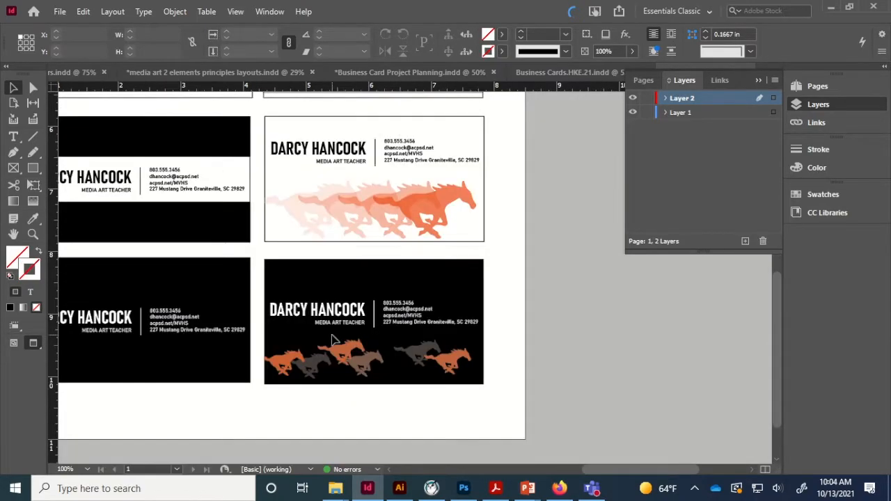
scroll(250, 300, up, 3)
scroll(249, 294, down, 2)
key(ctrl+minus)
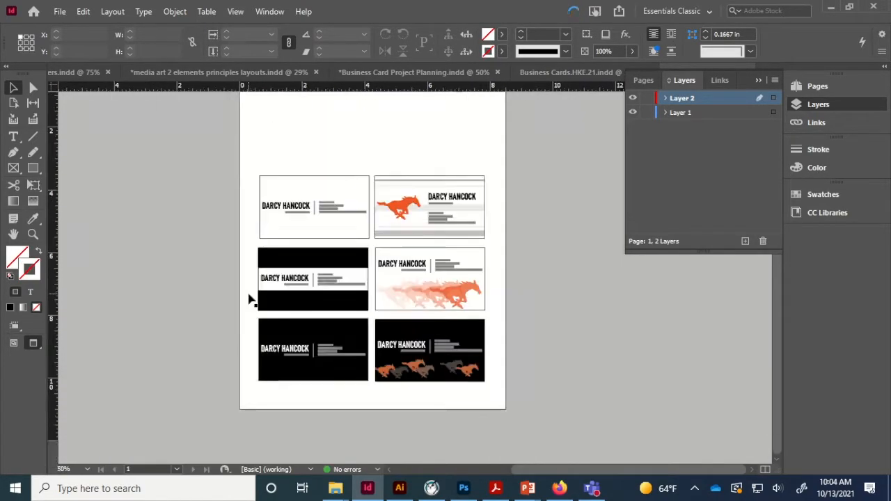
key(ctrl+equal)
key(ctrl+equal)
scroll(249, 295, up, 3)
- Search Google Images for 'rocks texture' and copy the first rock image
click(559, 488)
text(rocks texture)
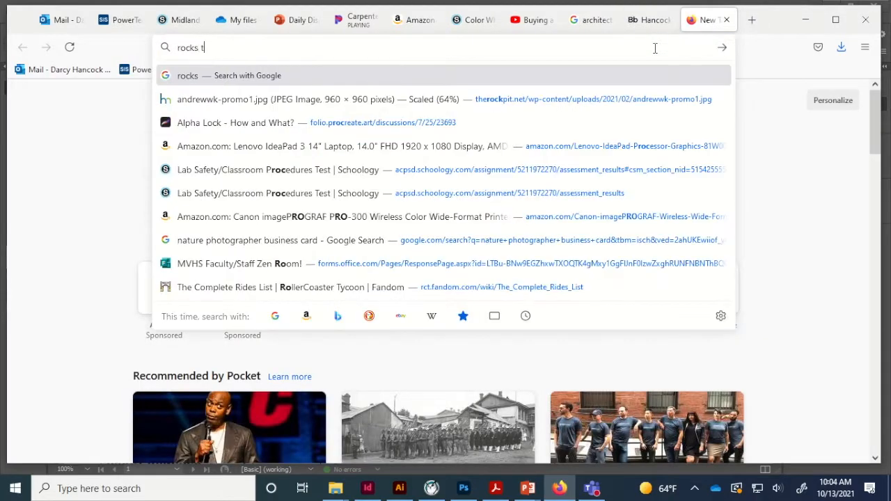
key(Return)
click(185, 134)
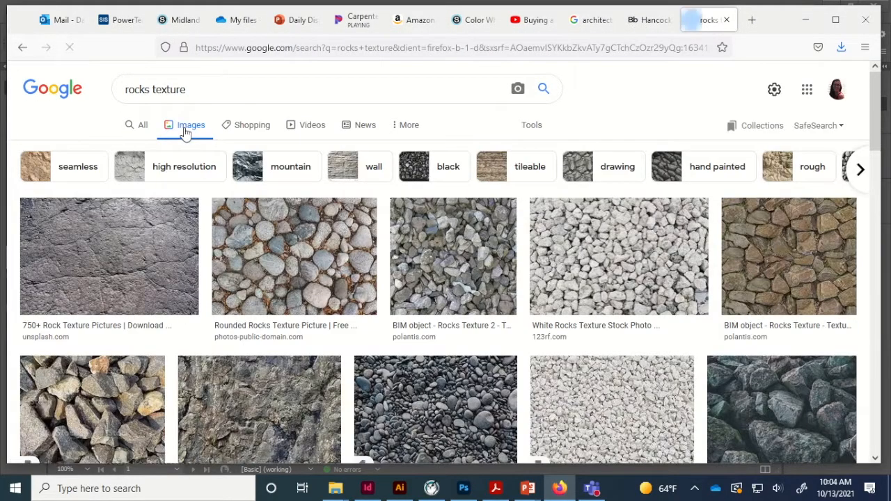
click(156, 258)
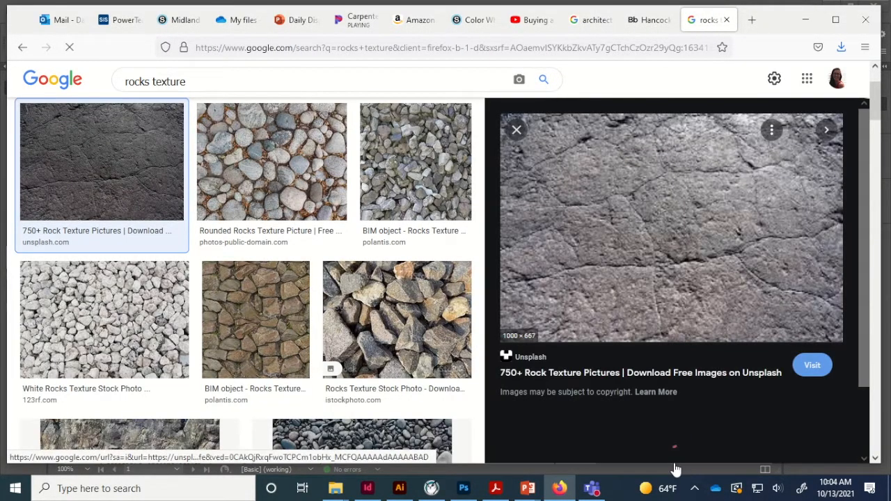
right_click(659, 297)
click(690, 196)
- Duplicate a card frame into the top space, paste the rock image in, and fill proportionally
click(368, 488)
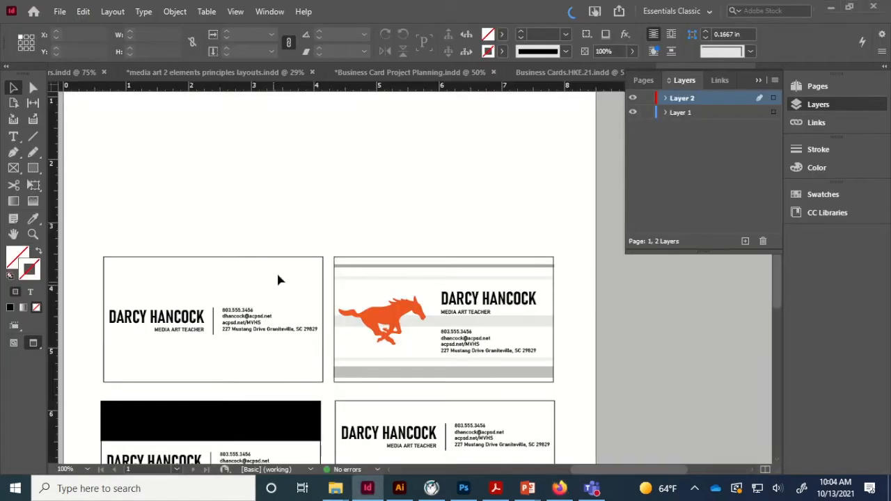
drag(301, 264, 296, 119)
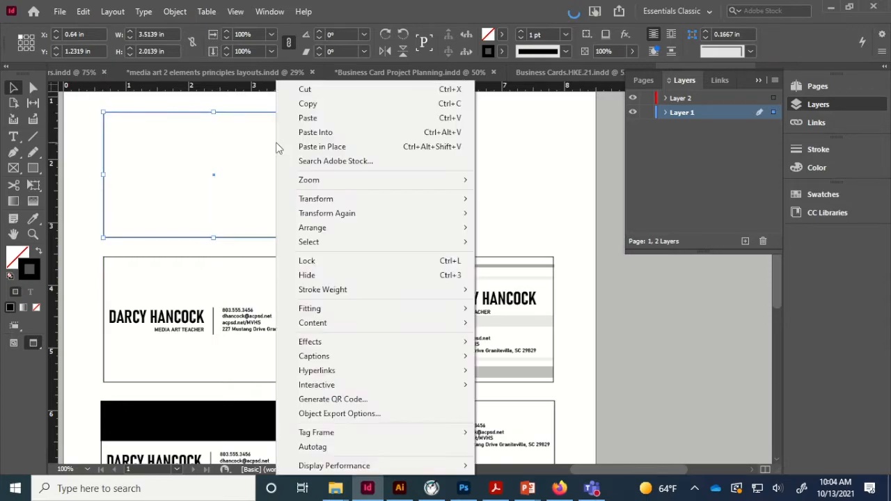
right_click(280, 127)
click(330, 133)
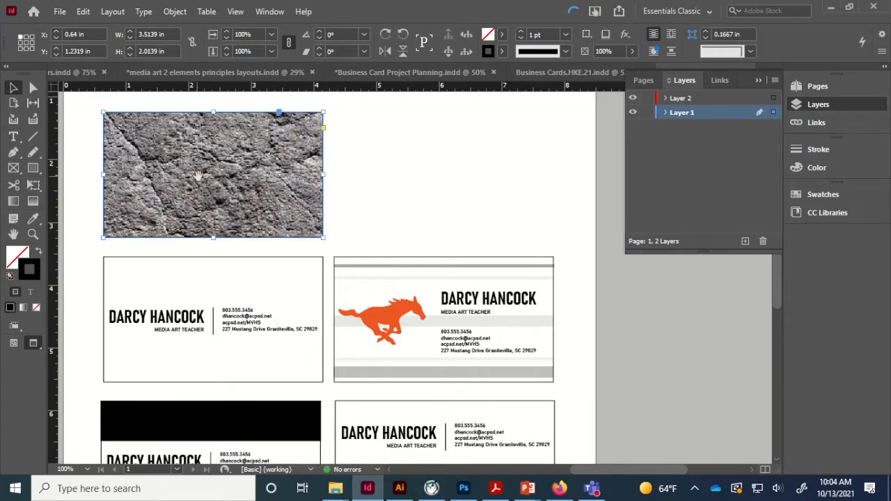
right_click(210, 173)
mouse_move(288, 292)
click(493, 292)
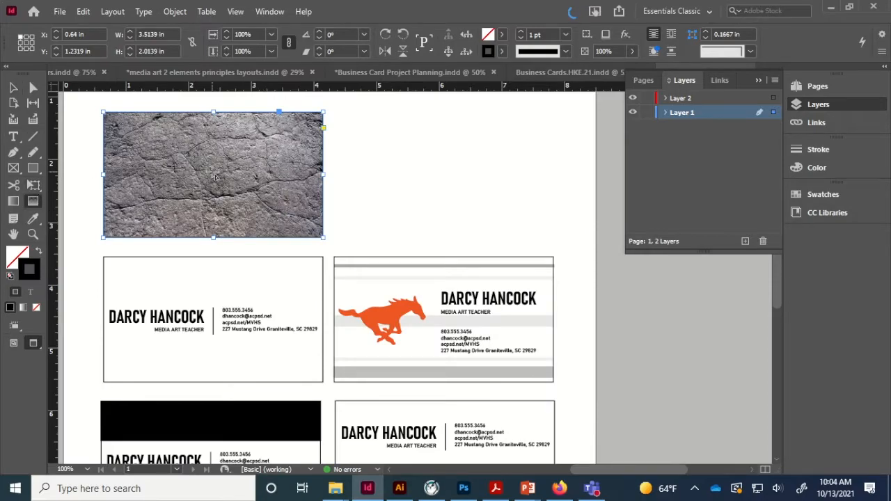
- Gradient-feather the rock image so it fades to white toward the right
drag(377, 178, 377, 178)
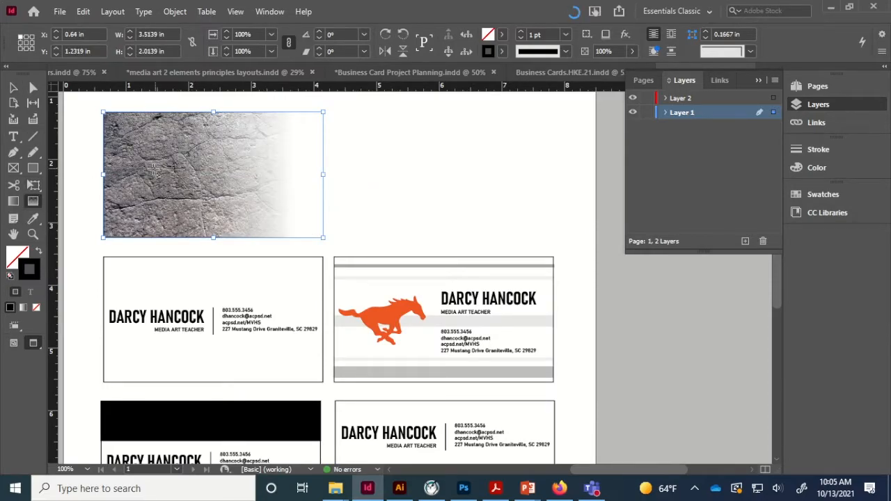
drag(154, 172, 247, 174)
click(13, 88)
click(447, 164)
scroll(312, 291, down, 1)
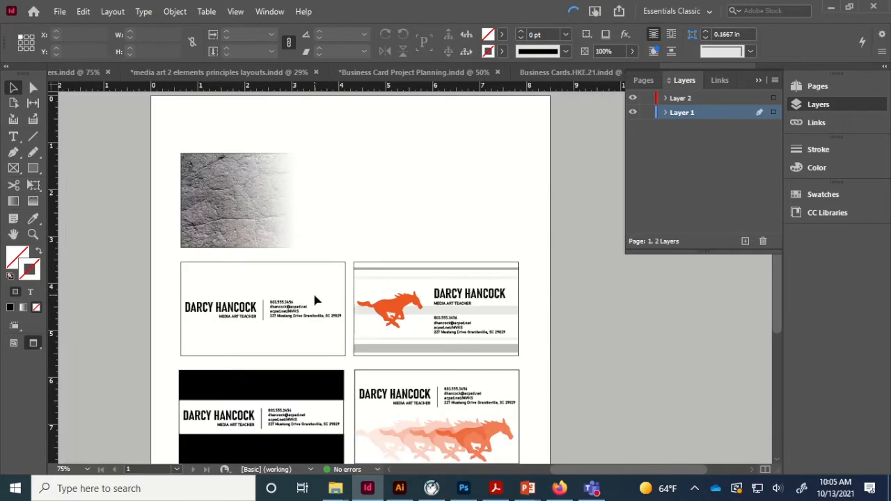
scroll(414, 330, up, 2)
- Adjust the rock-texture card frame's horizontal position
click(257, 202)
click(225, 388)
drag(303, 280, 439, 281)
drag(512, 361, 383, 361)
click(566, 289)
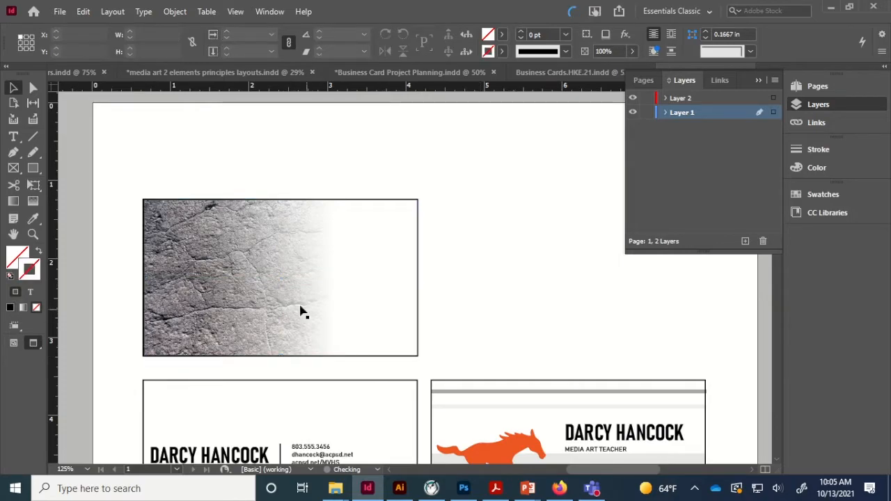
click(302, 311)
click(538, 282)
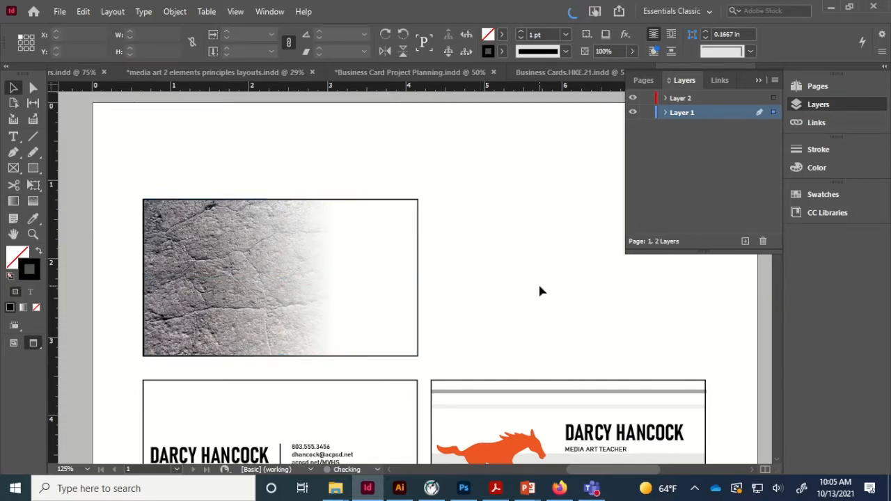
scroll(534, 289, down, 1)
click(267, 426)
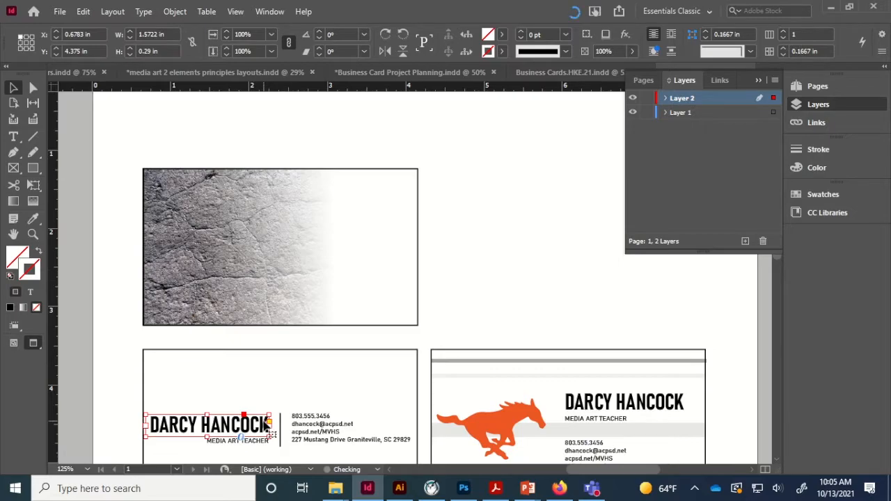
- Copy the name and MEDIA ART TEACHER title frames onto the rock card's right side
key(ctrl+c)
key(ctrl+v)
drag(398, 280, 327, 217)
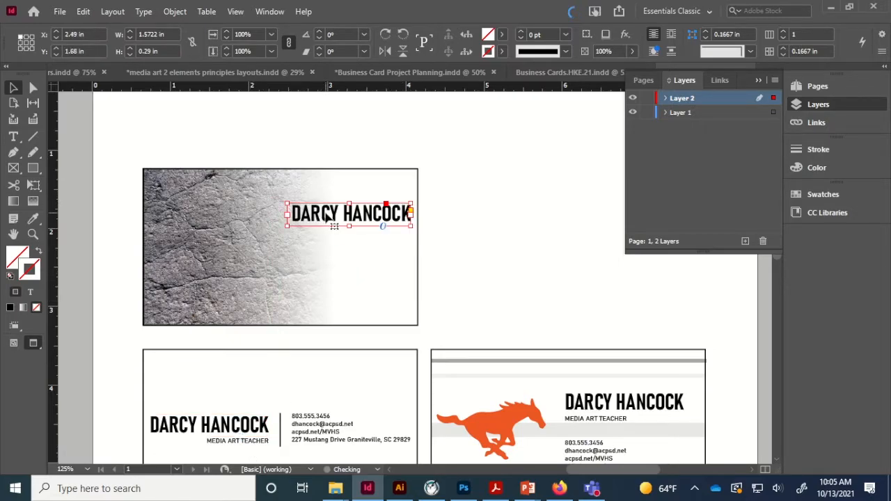
key(ctrl+c)
key(ctrl+v)
drag(408, 278, 362, 240)
- Retype the title as GRANITE SPECIALIST and reposition the rock-texture card frame
triple_click(363, 230)
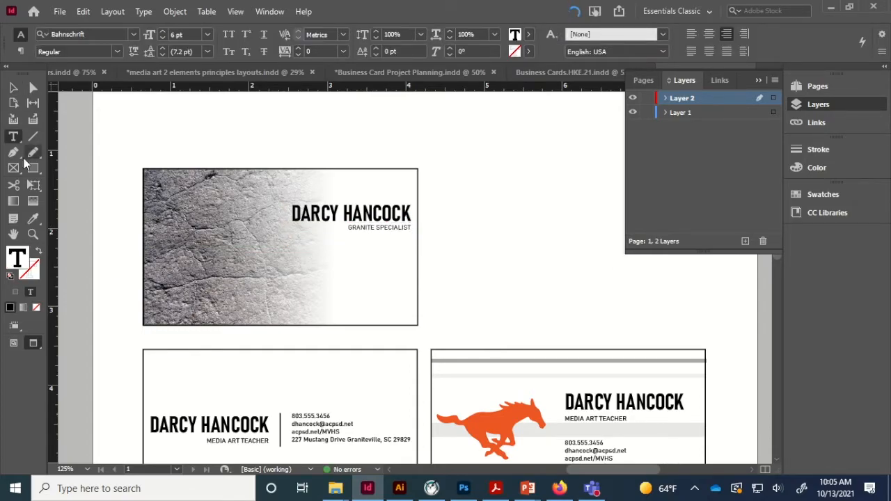
click(13, 88)
click(406, 130)
drag(407, 175, 350, 187)
drag(218, 272, 317, 150)
- Fill the overlay frame with grey #878384 and move it over the granite card
double_click(19, 265)
drag(348, 258, 359, 247)
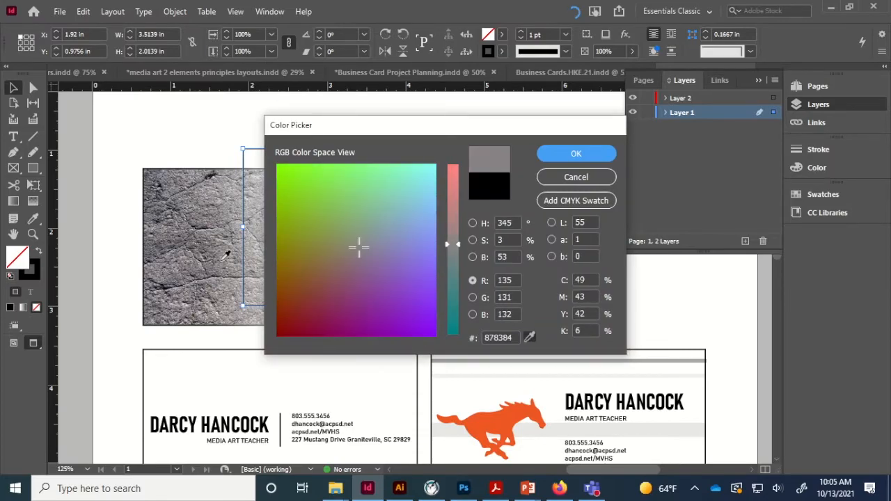
click(542, 159)
drag(453, 149, 345, 169)
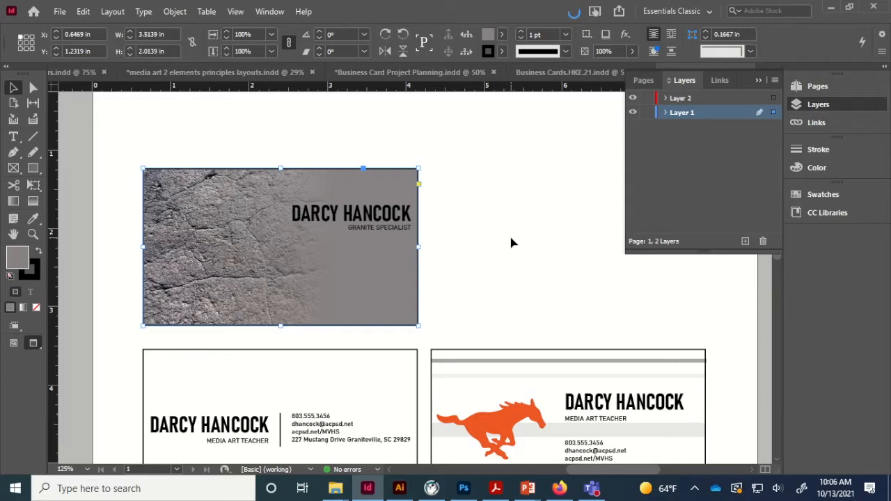
click(478, 251)
- Copy the contact details onto the granite card, right-aligned under the name
drag(322, 427, 342, 259)
double_click(329, 262)
click(726, 35)
key(Escape)
drag(425, 264, 394, 253)
key(Down)
key(Down)
key(Down)
key(Down)
key(Down)
key(Down)
key(Down)
key(Down)
key(Down)
key(Down)
key(Down)
key(Down)
key(Down)
key(Down)
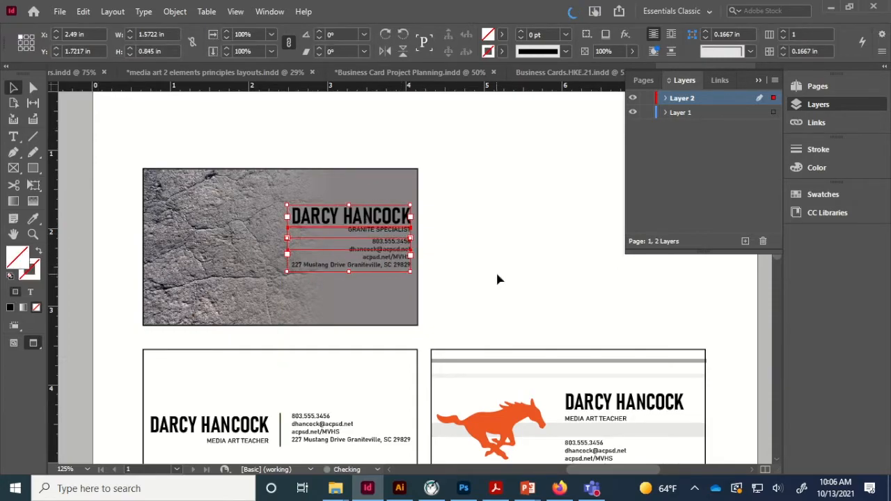
click(497, 270)
- Lengthen the contact frame and break the address onto two lines
key(ctrl+equal)
click(330, 280)
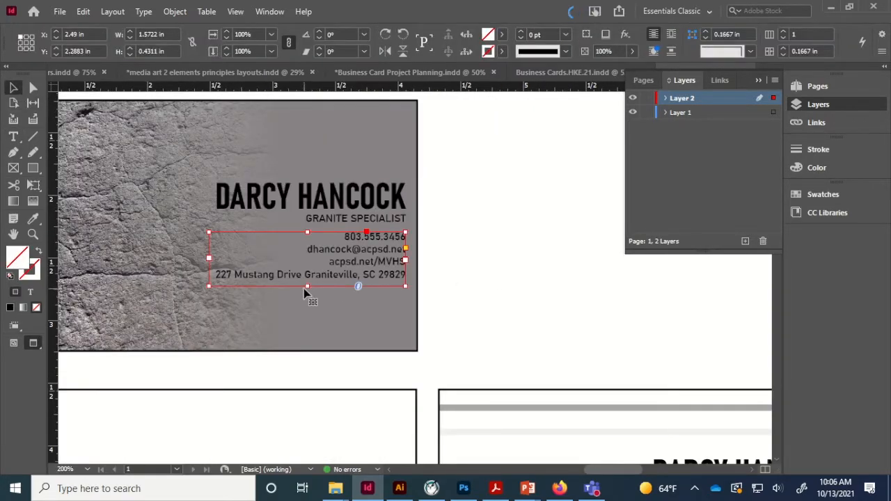
drag(307, 286, 309, 306)
double_click(349, 304)
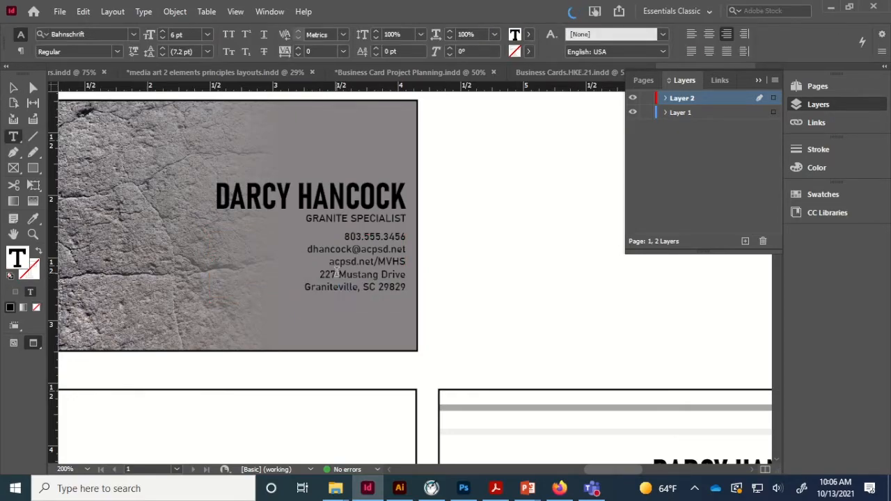
click(13, 88)
click(465, 228)
key(ctrl+minus)
key(ctrl+minus)
drag(523, 301, 432, 315)
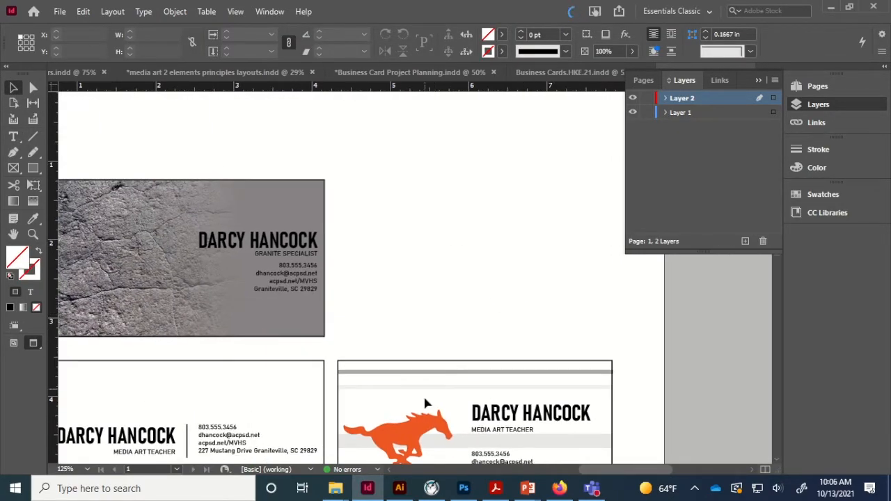
- Search Google Images for BALLOONS in place of the previous rocks texture search
click(566, 484)
click(247, 73)
text(BALLOONS)
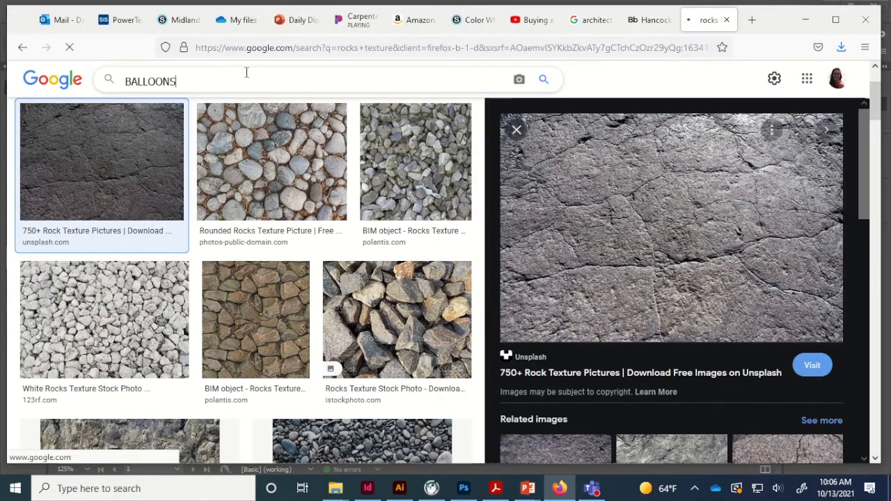
scroll(401, 318, down, 3)
scroll(402, 320, up, 3)
scroll(401, 320, down, 6)
scroll(401, 322, up, 7)
- Limit results to Large size and preview the Fortnite and Belfast balloon images
click(534, 132)
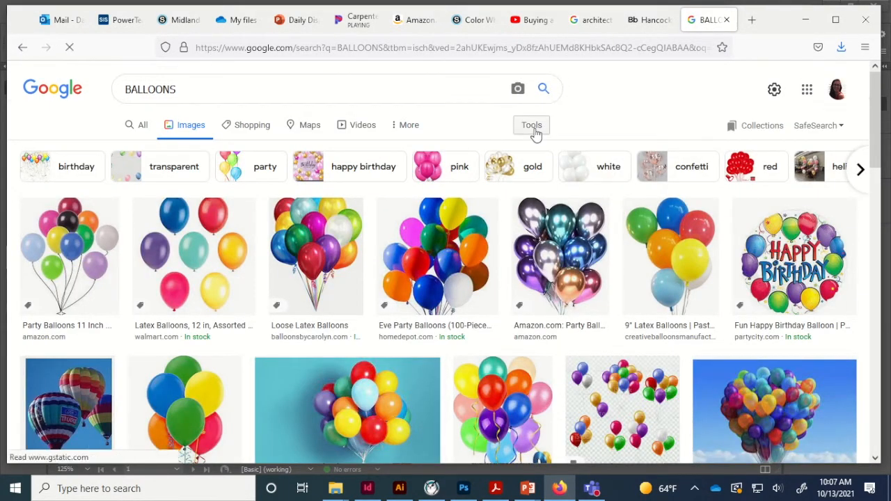
click(130, 155)
click(139, 193)
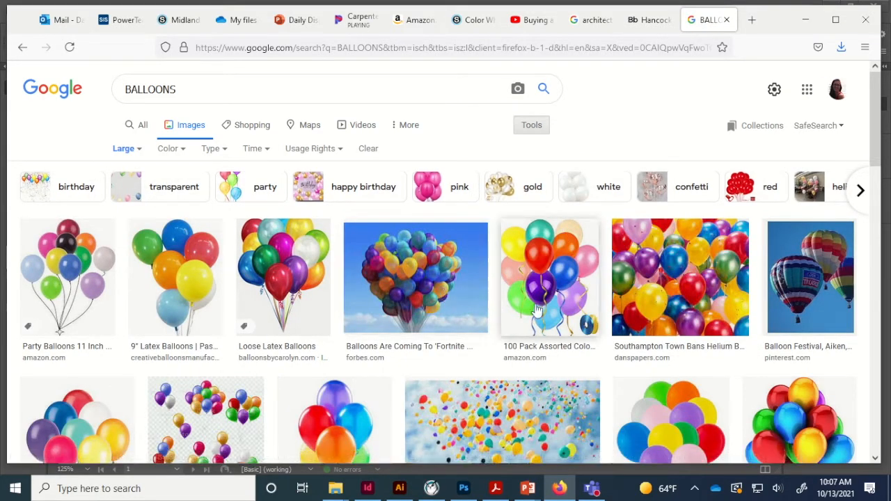
scroll(544, 305, down, 2)
click(424, 250)
scroll(727, 289, down, 3)
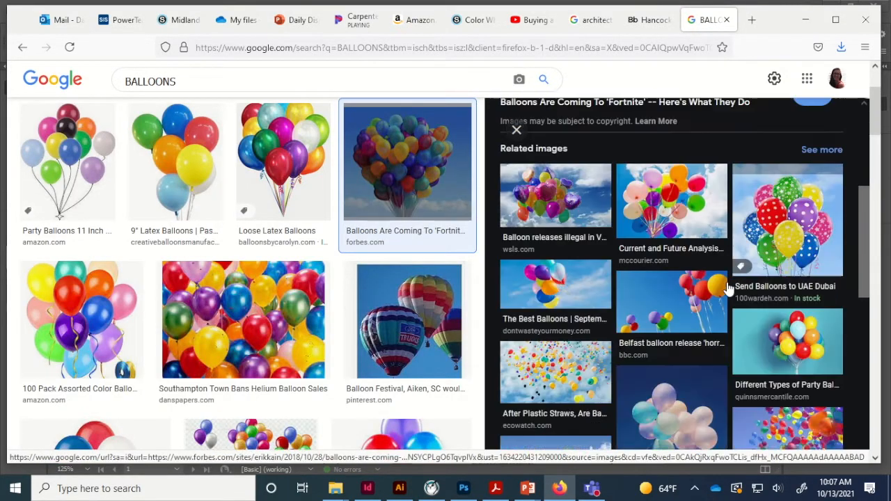
click(682, 306)
scroll(532, 151, up, 2)
- Restrict usage rights to Creative Commons and preview the Balloon Festival image
click(311, 148)
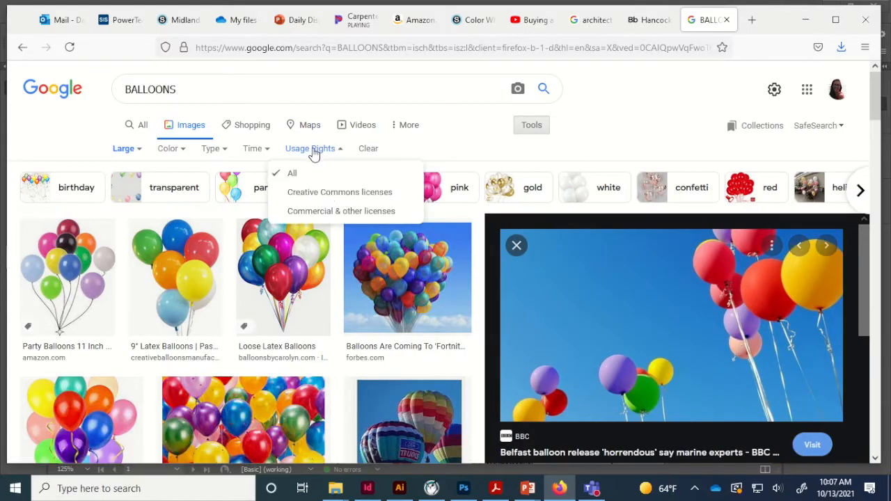
click(330, 194)
scroll(202, 300, down, 3)
scroll(202, 301, down, 5)
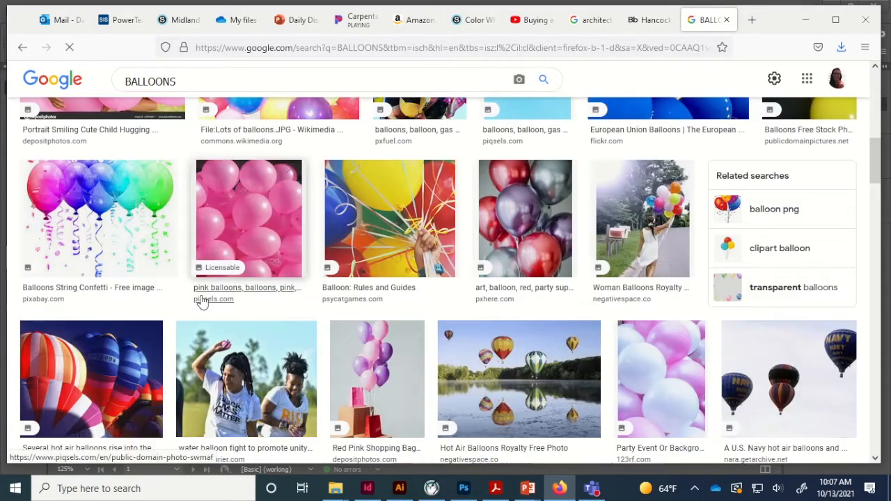
scroll(202, 302, up, 7)
click(200, 292)
click(516, 131)
scroll(448, 275, down, 10)
- Preview the red and white balloons, then bring up the Pride Parade image's copy menu
click(685, 269)
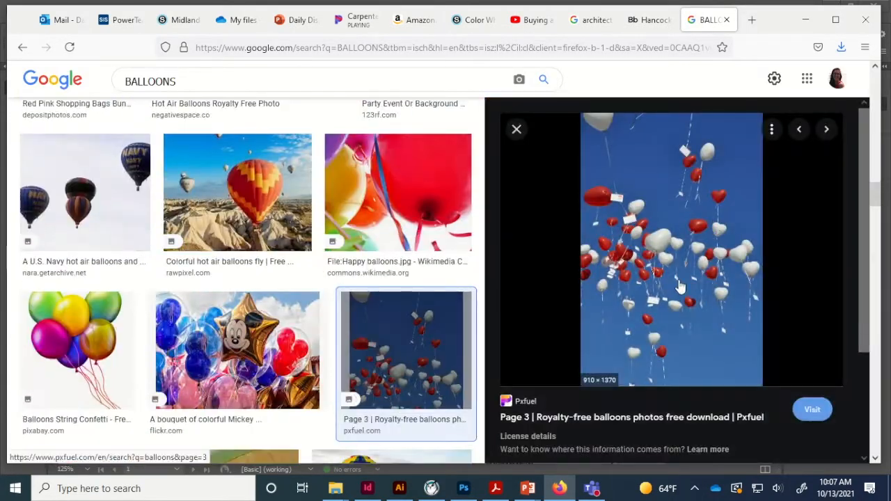
scroll(679, 287, down, 4)
scroll(680, 288, up, 4)
click(517, 130)
scroll(426, 247, down, 5)
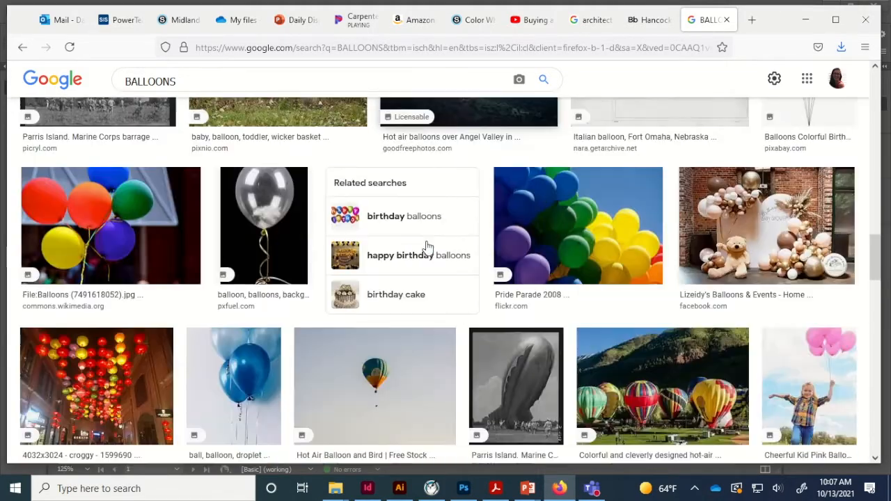
click(562, 231)
scroll(610, 279, down, 5)
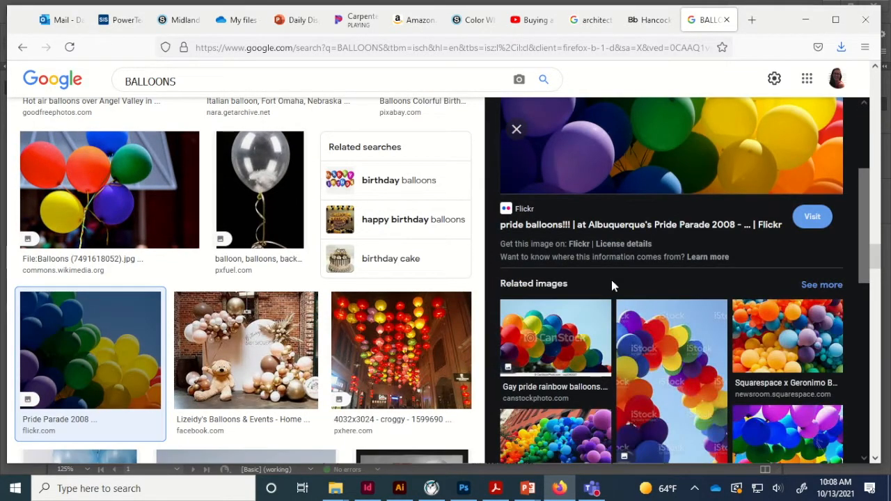
scroll(611, 280, up, 5)
right_click(628, 211)
- Copy the Pride Parade image and duplicate a card frame beside the granite card
click(666, 403)
click(367, 488)
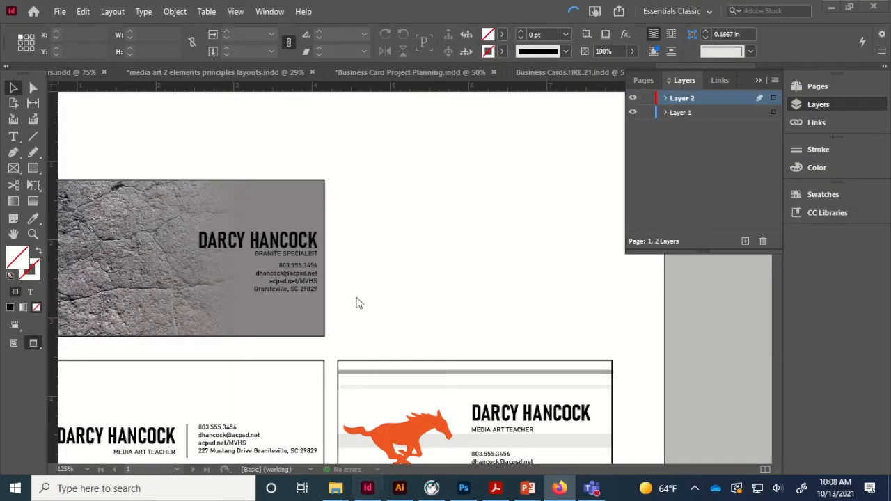
click(324, 189)
drag(325, 190, 607, 185)
drag(409, 330, 420, 182)
- Clear the duplicate card, paste the balloon photo and fill the frame proportionally
click(476, 257)
key(Delete)
click(454, 181)
key(Delete)
right_click(425, 181)
click(488, 137)
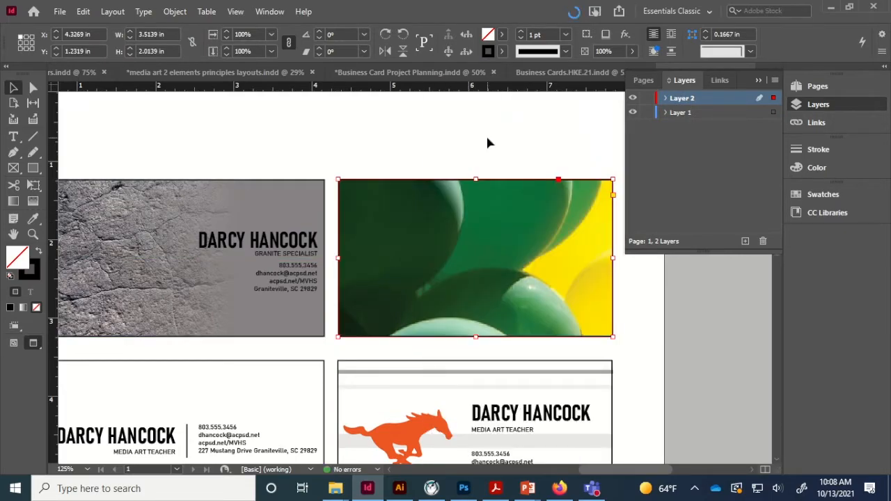
right_click(455, 241)
click(694, 291)
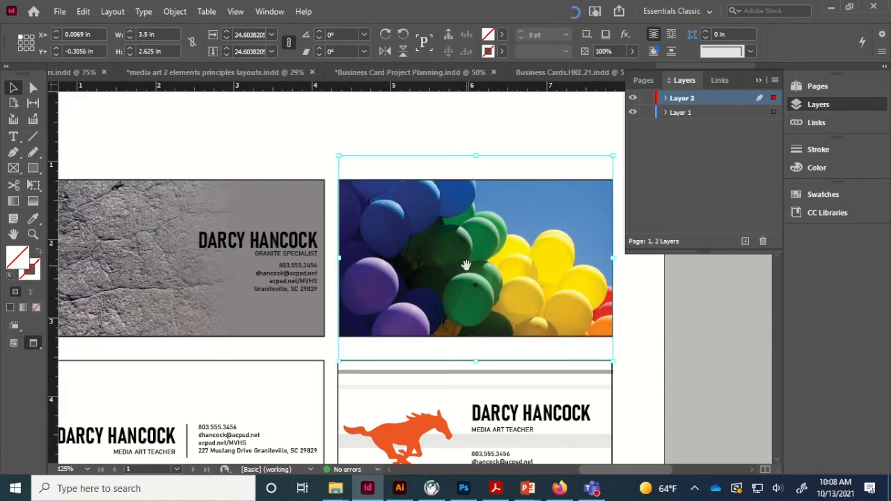
- Enlarge the balloon photo and gradient-feather it to fade white toward the top right
drag(339, 362, 301, 393)
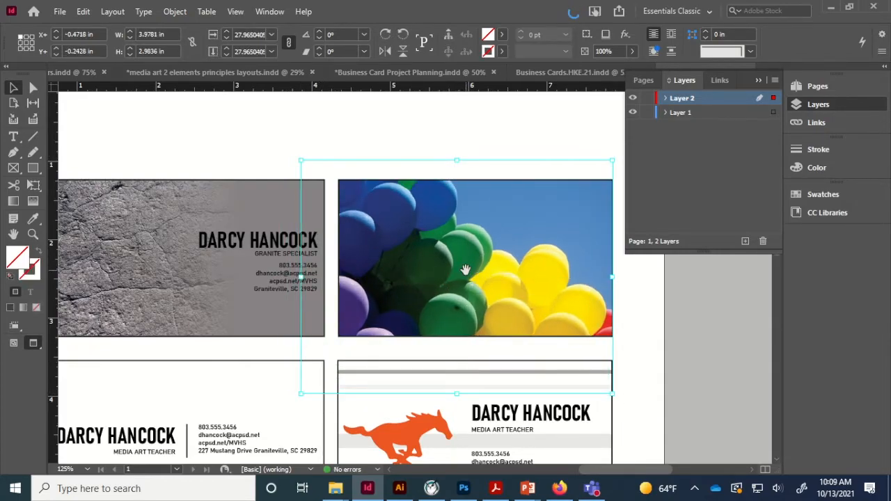
drag(634, 68, 634, 68)
click(33, 202)
drag(532, 233, 394, 294)
drag(387, 301, 536, 231)
drag(485, 247, 464, 272)
click(12, 93)
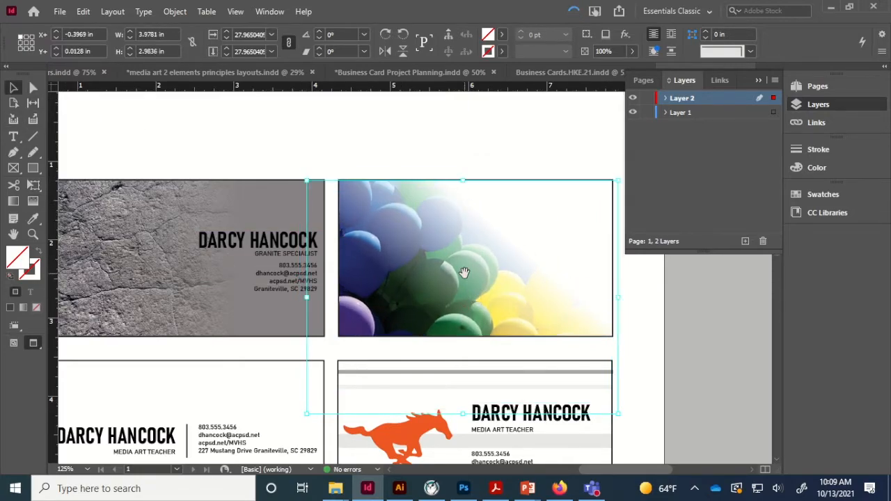
- Duplicate the granite card's name, title and contact frames onto the balloon card
click(285, 246)
shift+click(300, 280)
shift+click(282, 258)
drag(291, 244, 576, 241)
triple_click(574, 250)
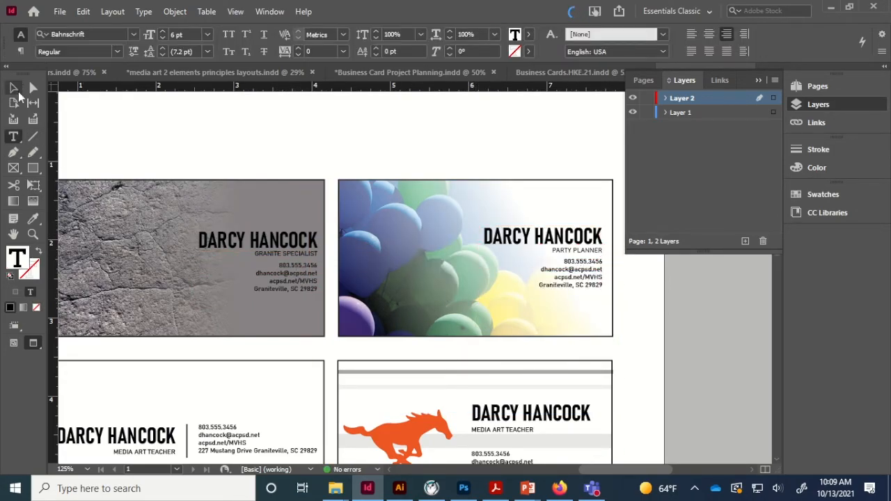
click(15, 90)
click(576, 251)
key(ctrl+equal)
key(ctrl+equal)
scroll(533, 318, left, 1)
triple_click(488, 243)
click(134, 34)
click(490, 249)
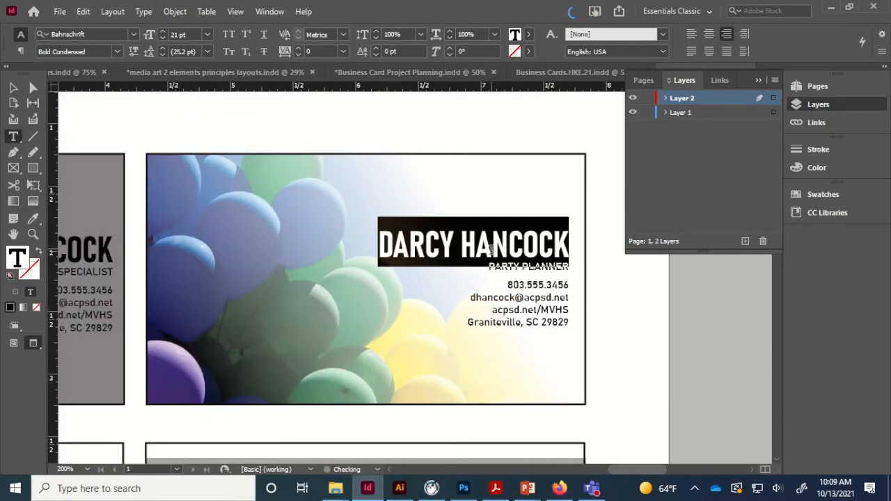
key(ctrl+a)
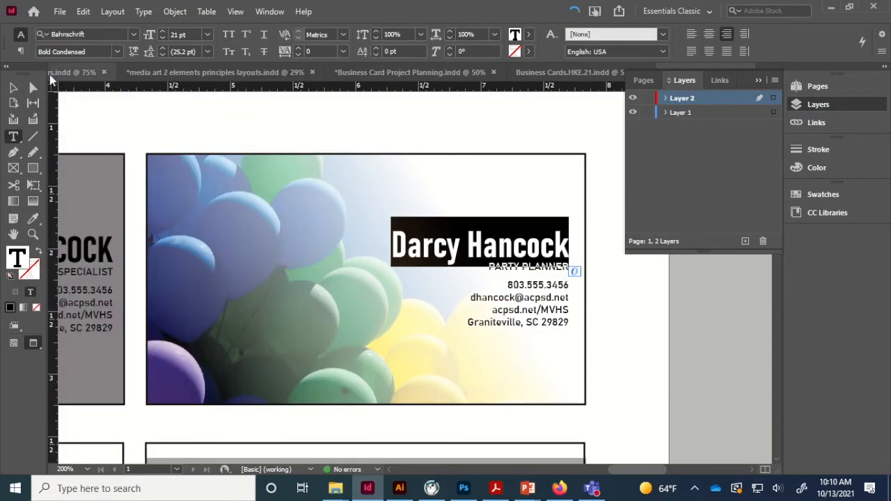
- Set the name in the Antara Distance script font
click(134, 35)
scroll(214, 243, down, 1)
scroll(240, 351, down, 1)
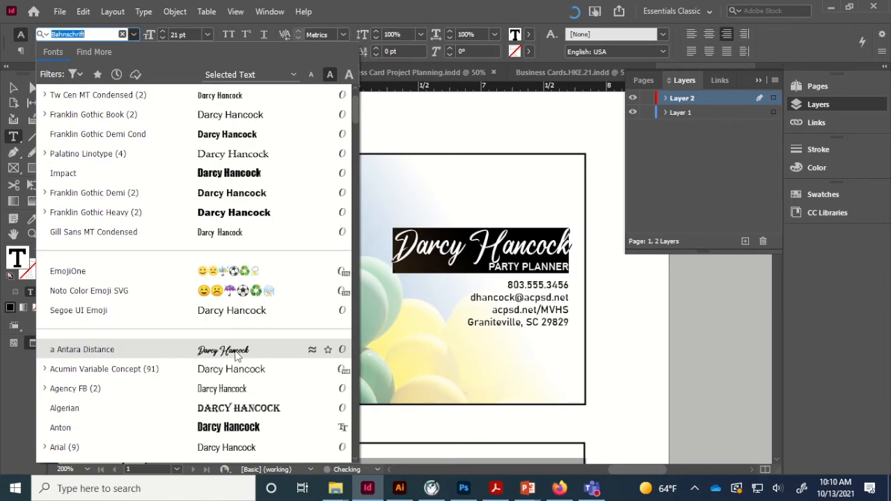
click(240, 351)
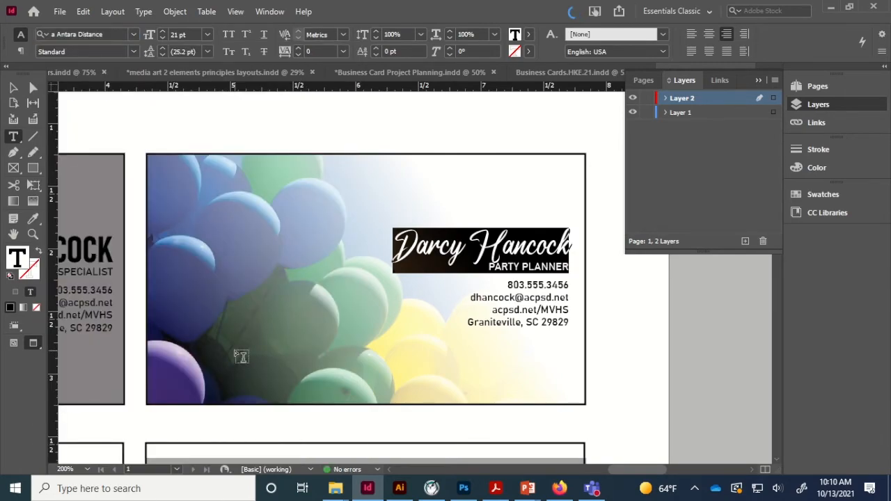
key(Escape)
click(603, 309)
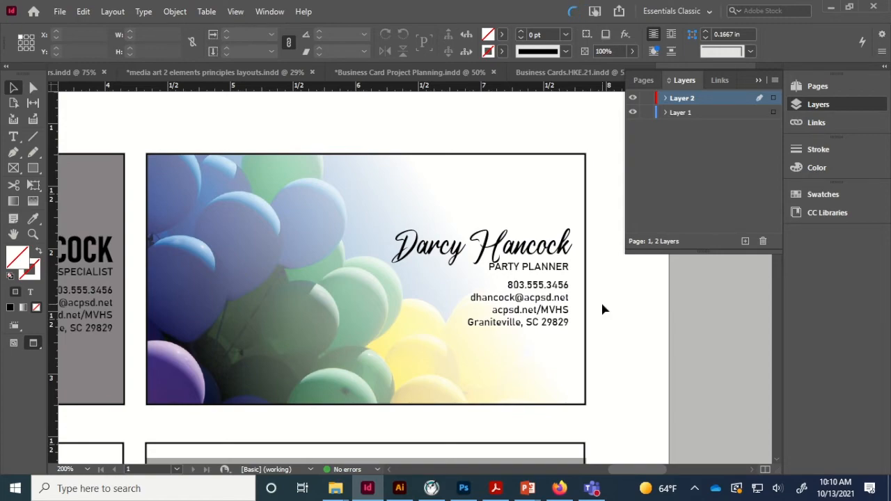
- Remove the address lines and nudge the PARTY PLANNER title and contact details down
click(491, 314)
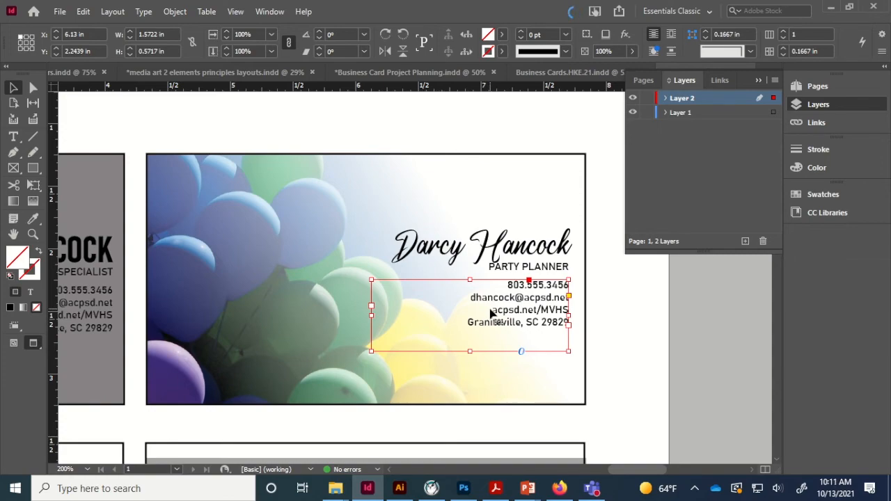
double_click(492, 315)
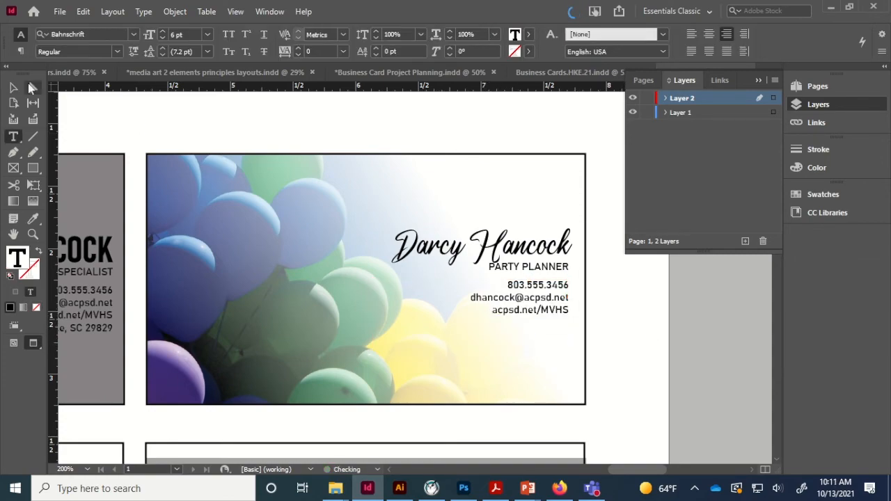
click(14, 88)
shift+click(550, 267)
key(Down)
key(Down)
click(589, 300)
click(553, 314)
key(Down)
key(Down)
key(Down)
key(Down)
key(Down)
key(Down)
key(Down)
click(592, 303)
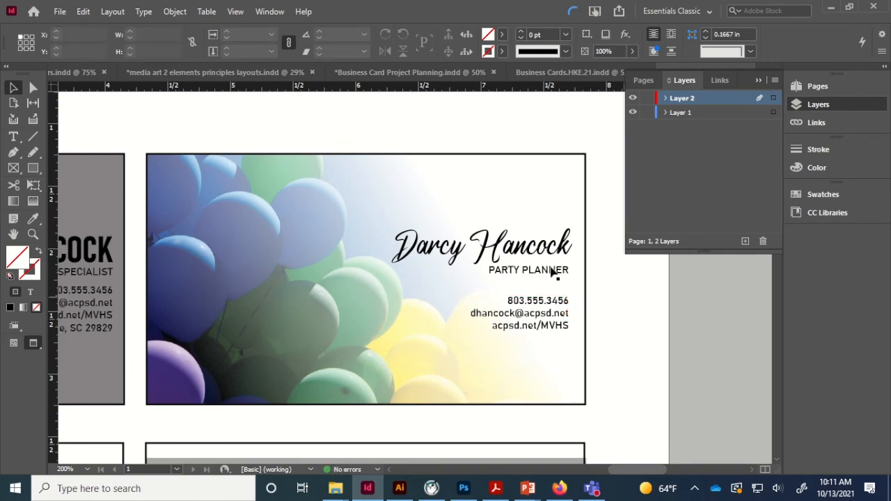